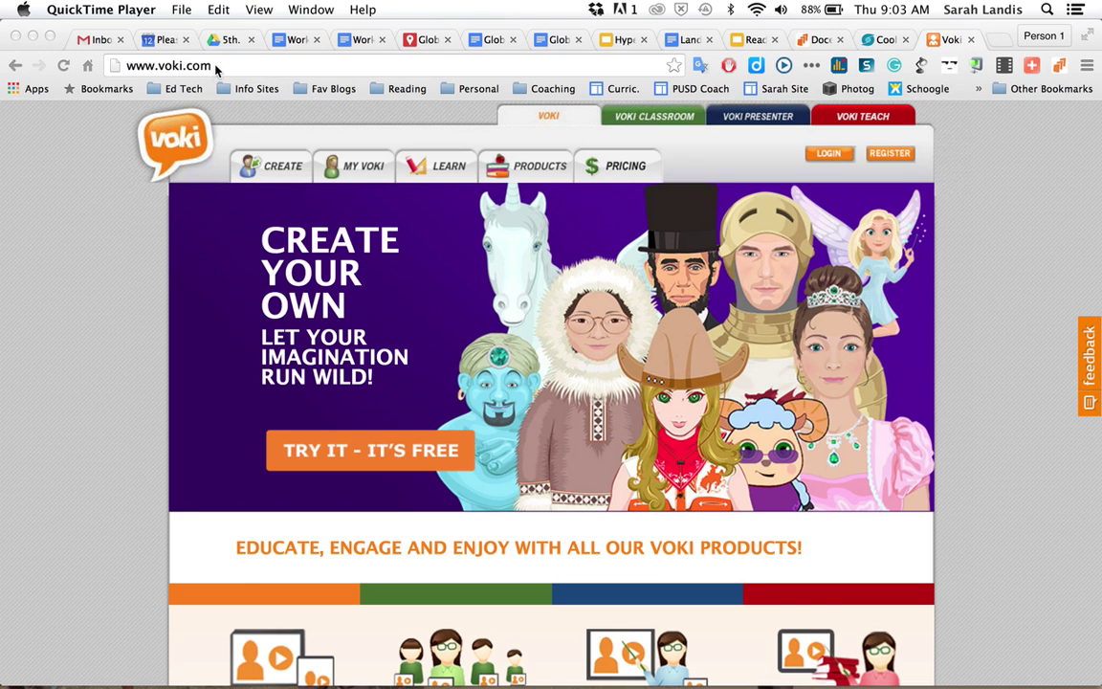
Open Voki's Create page with 'Try it - it's free' to get the default character.
left_click(216, 67)
left_click(159, 305)
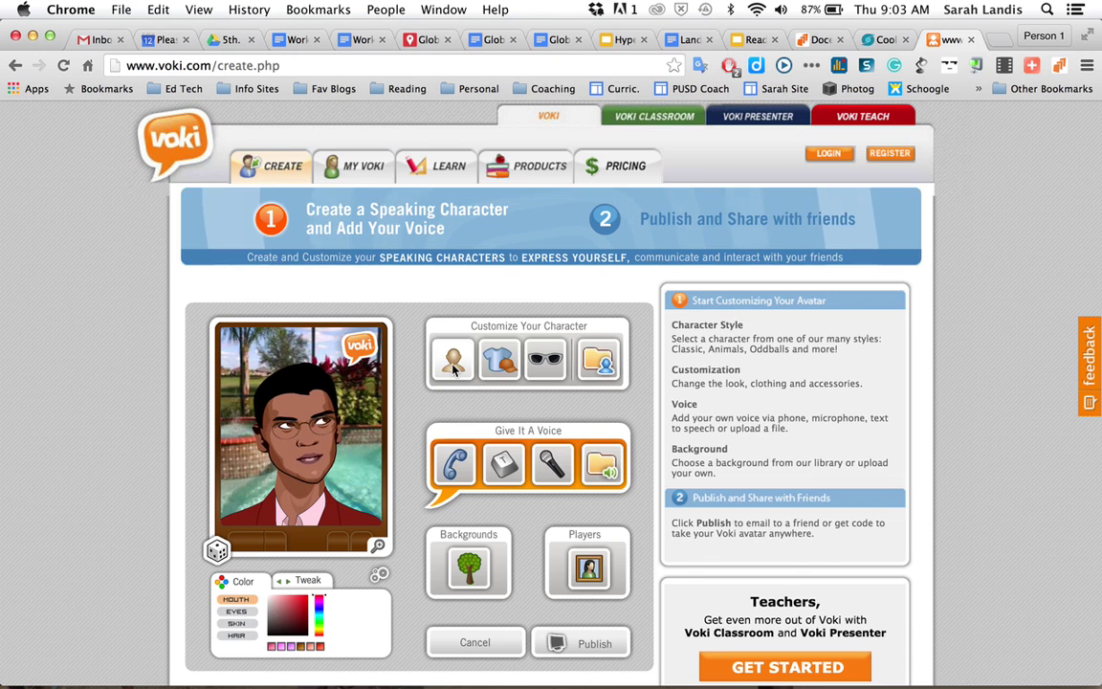
Make the character the female Classic face with a short, dark curly hairstyle.
left_click(455, 367)
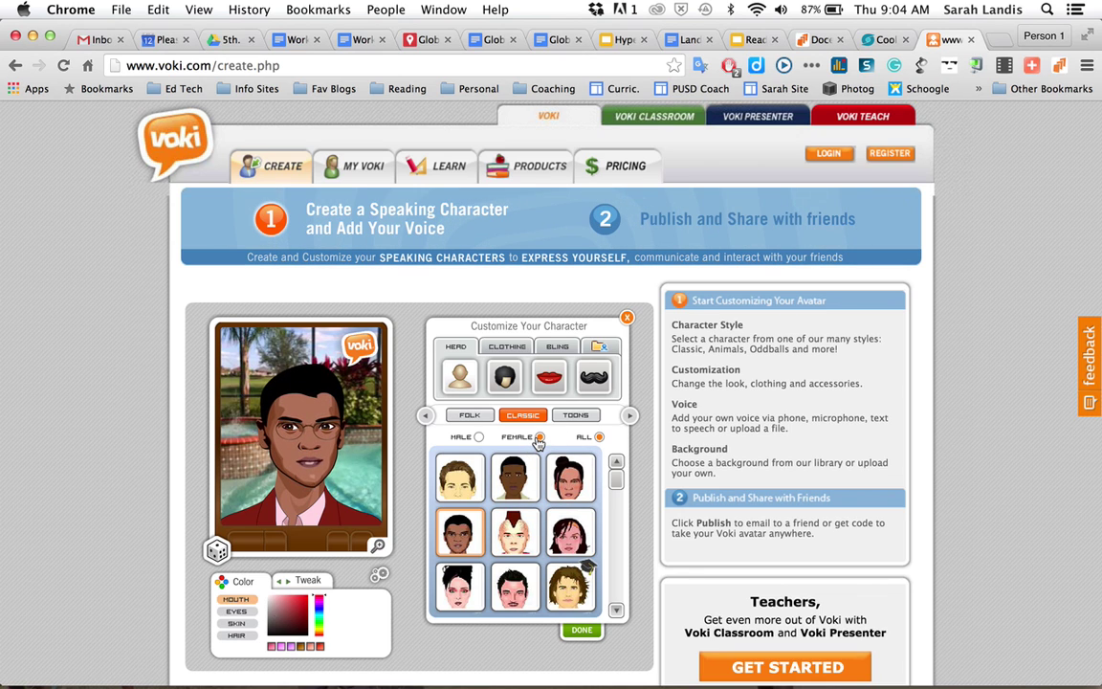
left_click(463, 593)
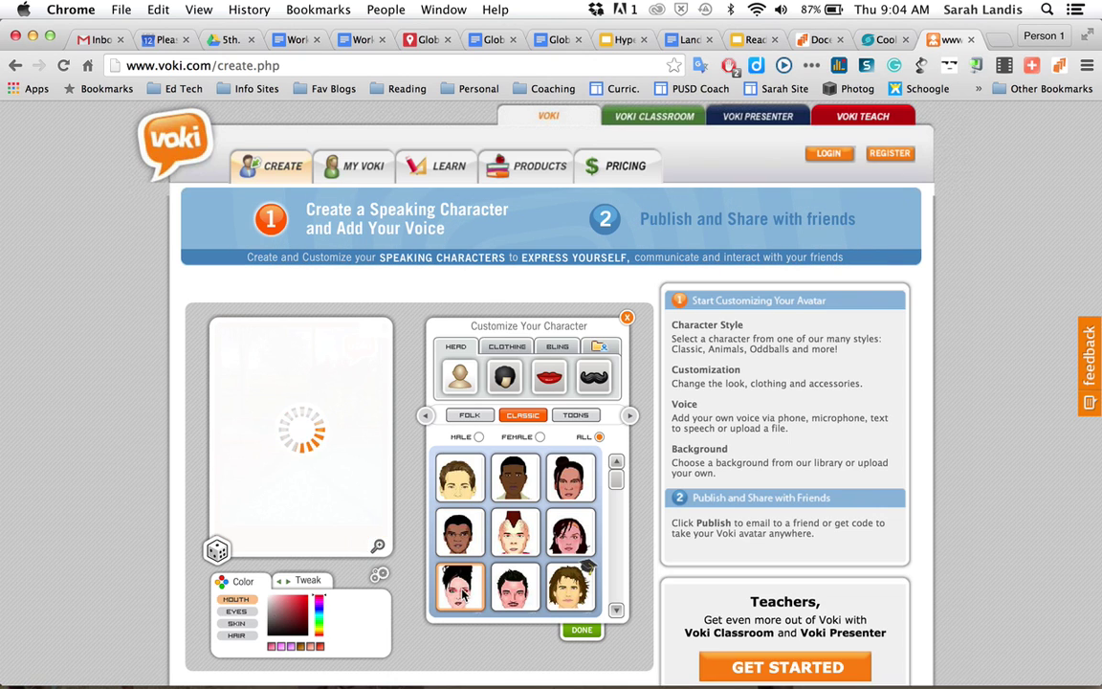
left_click(506, 376)
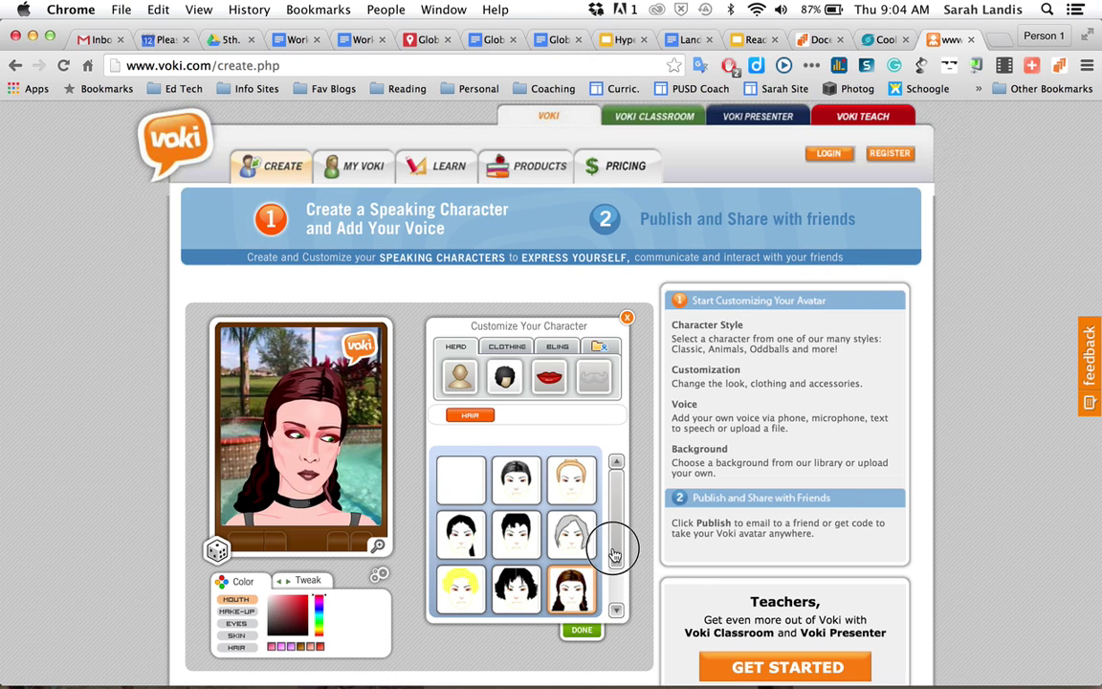
left_click_drag(616, 555, 615, 598)
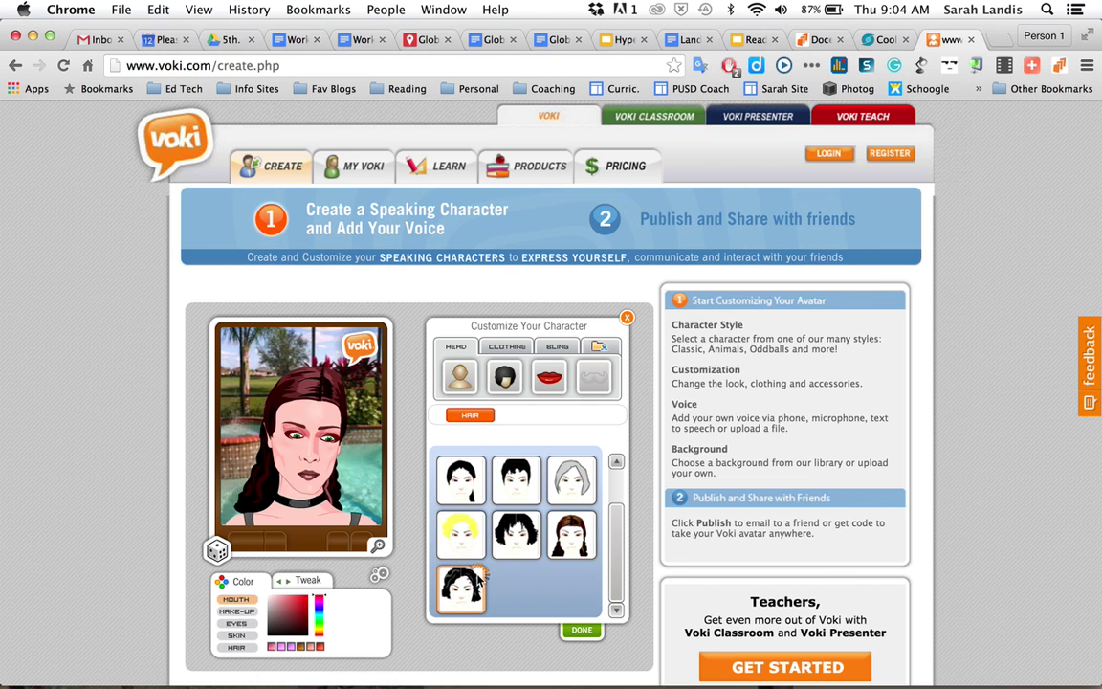
left_click(478, 579)
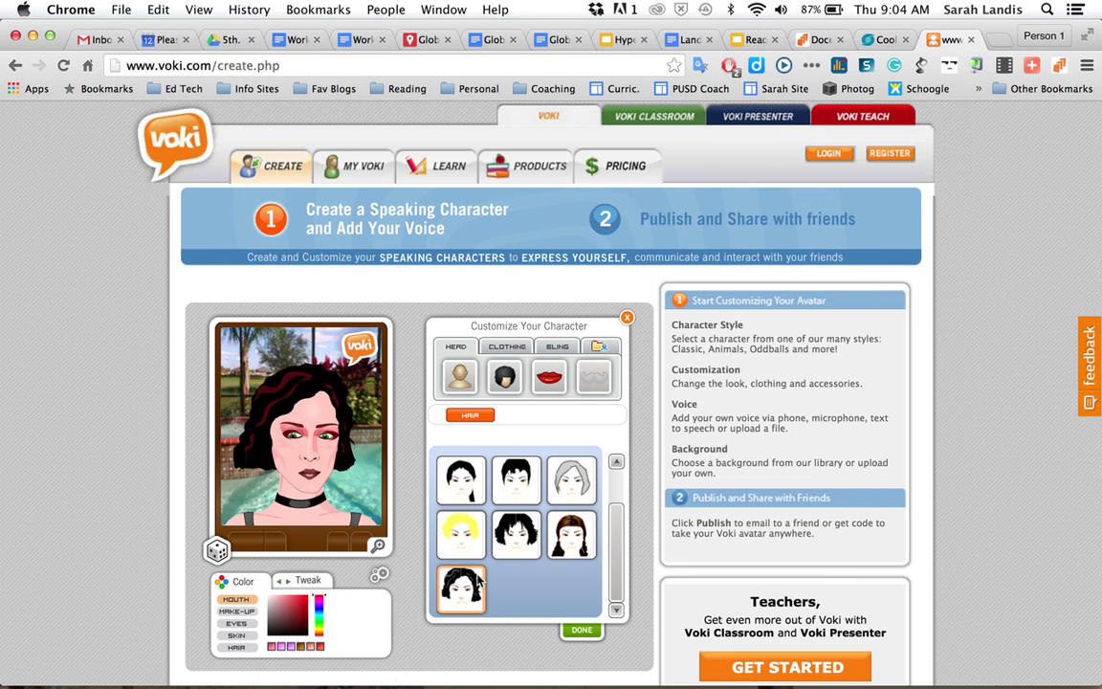
Dress the character in the yellow top and a pendant necklace, then finish customizing.
left_click(558, 346)
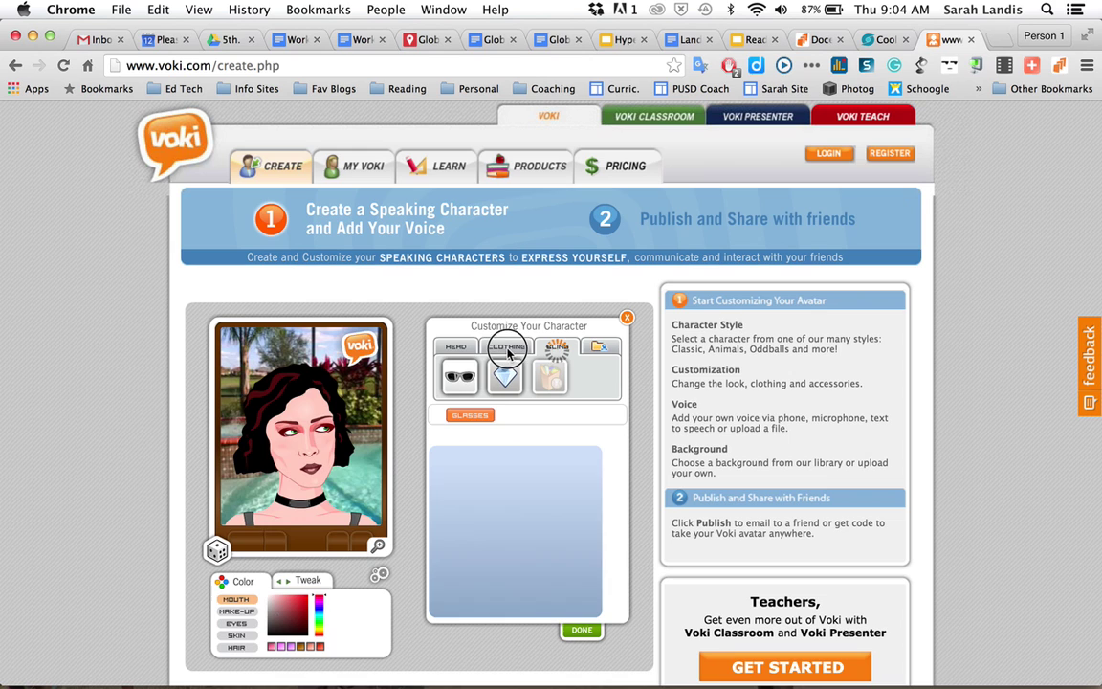
left_click(508, 347)
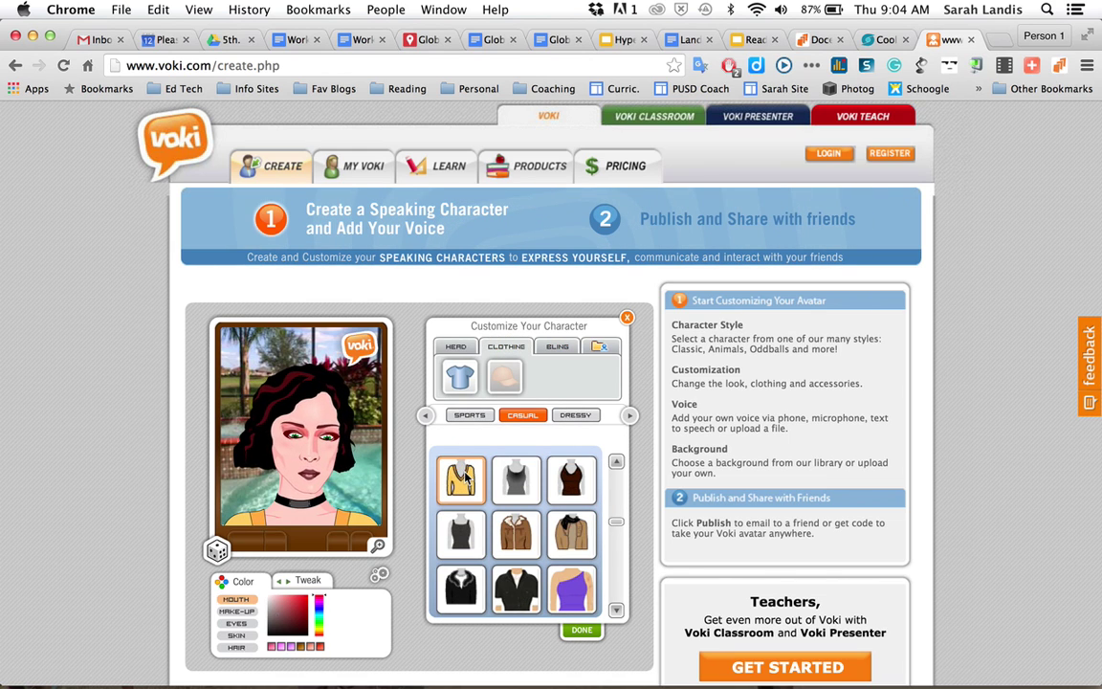
left_click(558, 352)
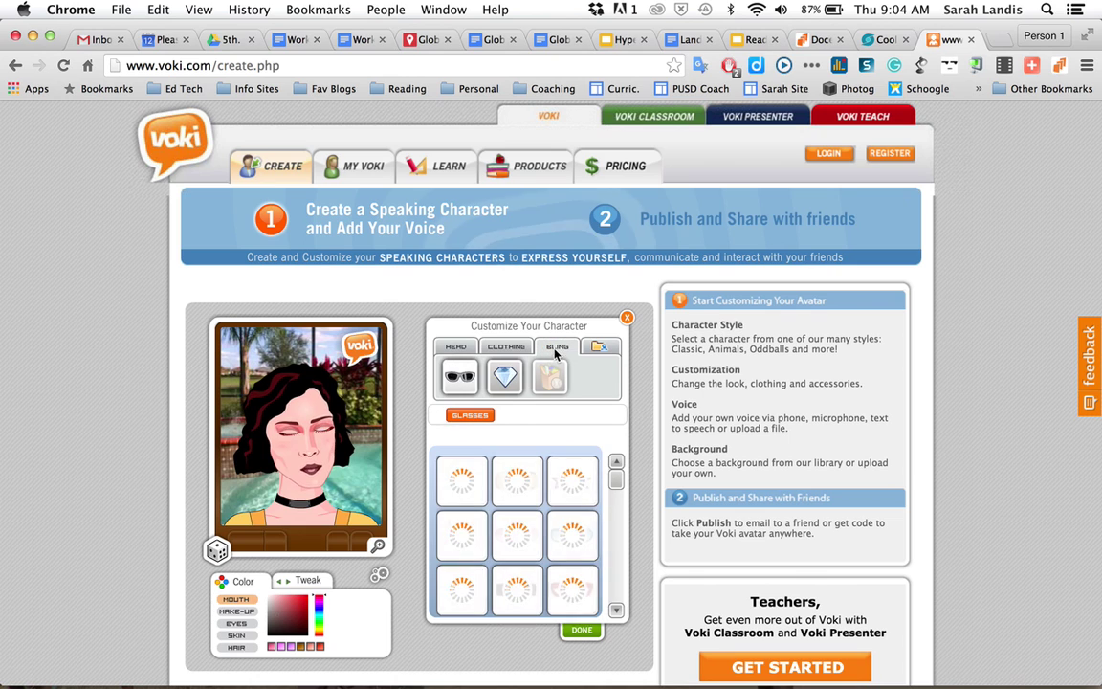
left_click(504, 377)
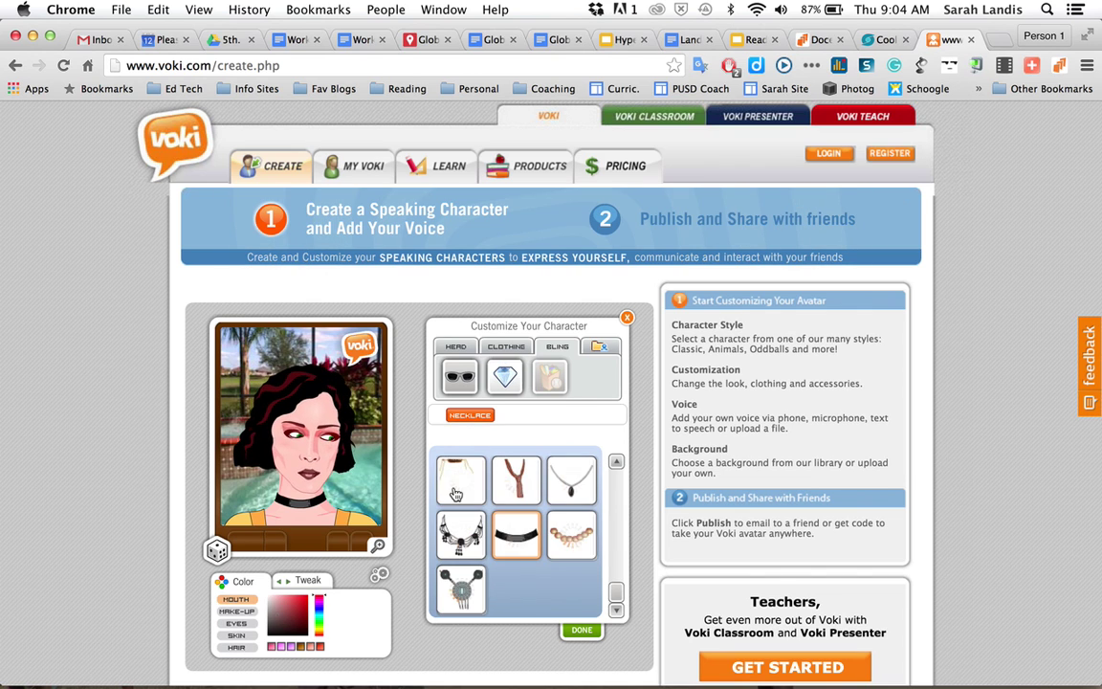
left_click(558, 482)
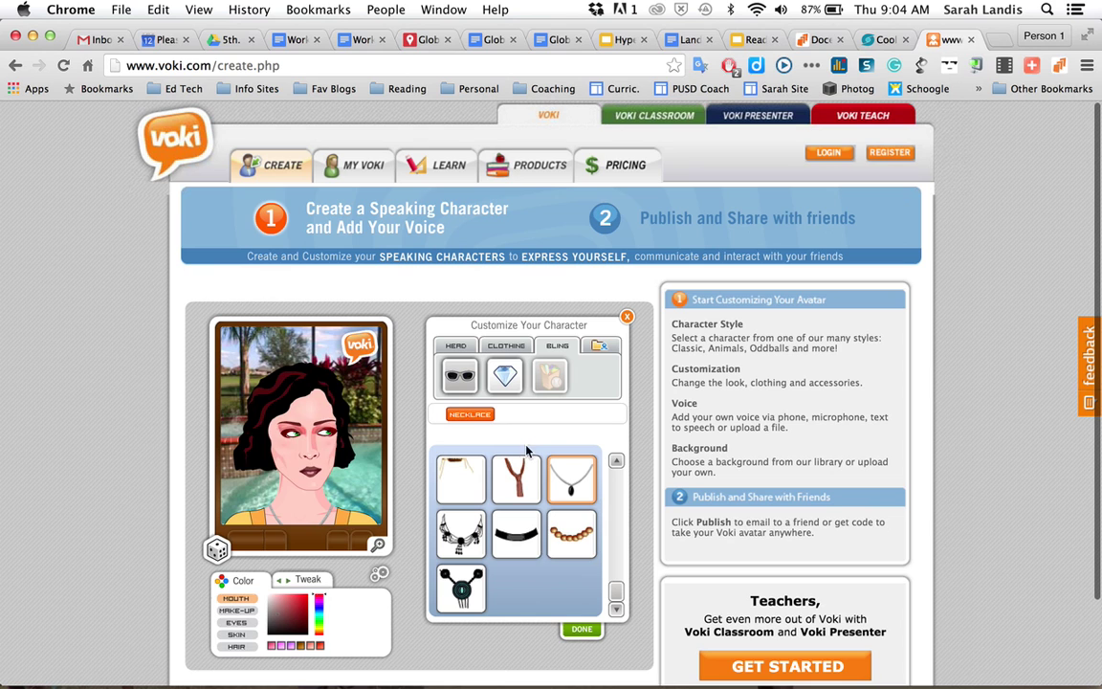
left_click(581, 631)
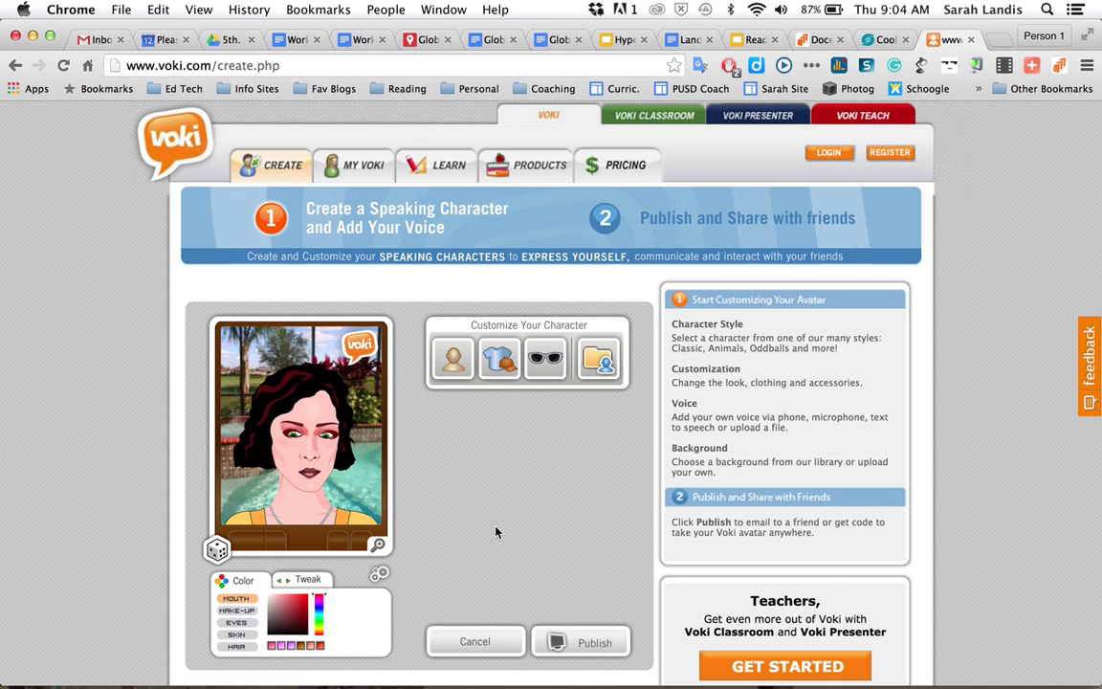
Recolour the hair to a dark reddish shade, then move on to eye colour.
left_click(239, 648)
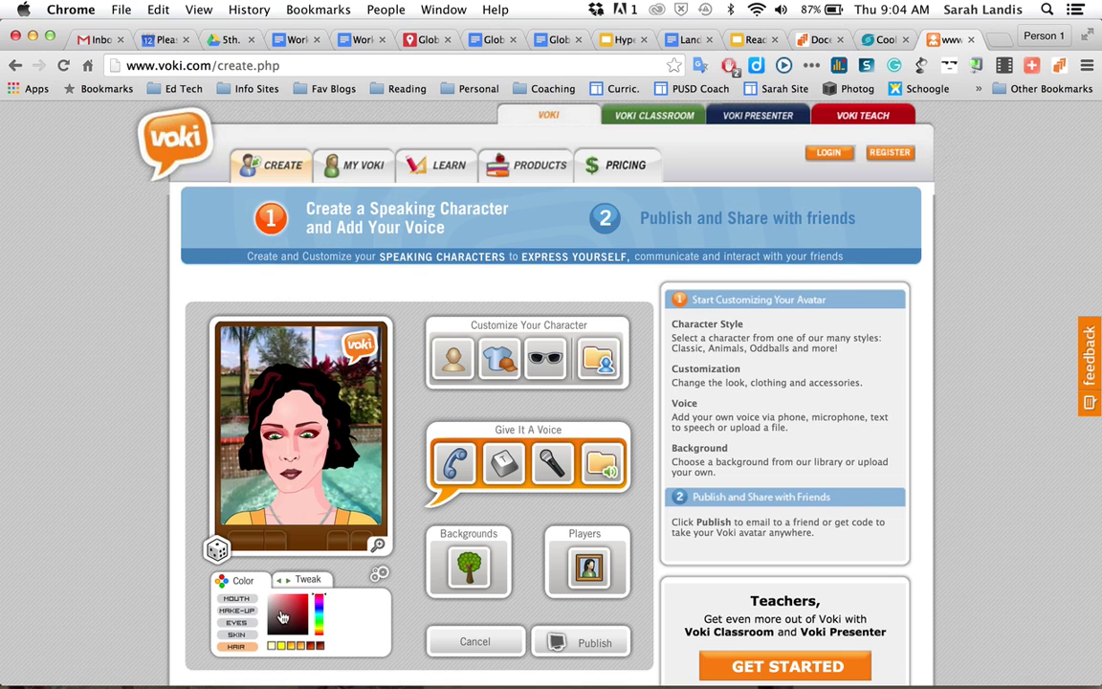
left_click(318, 646)
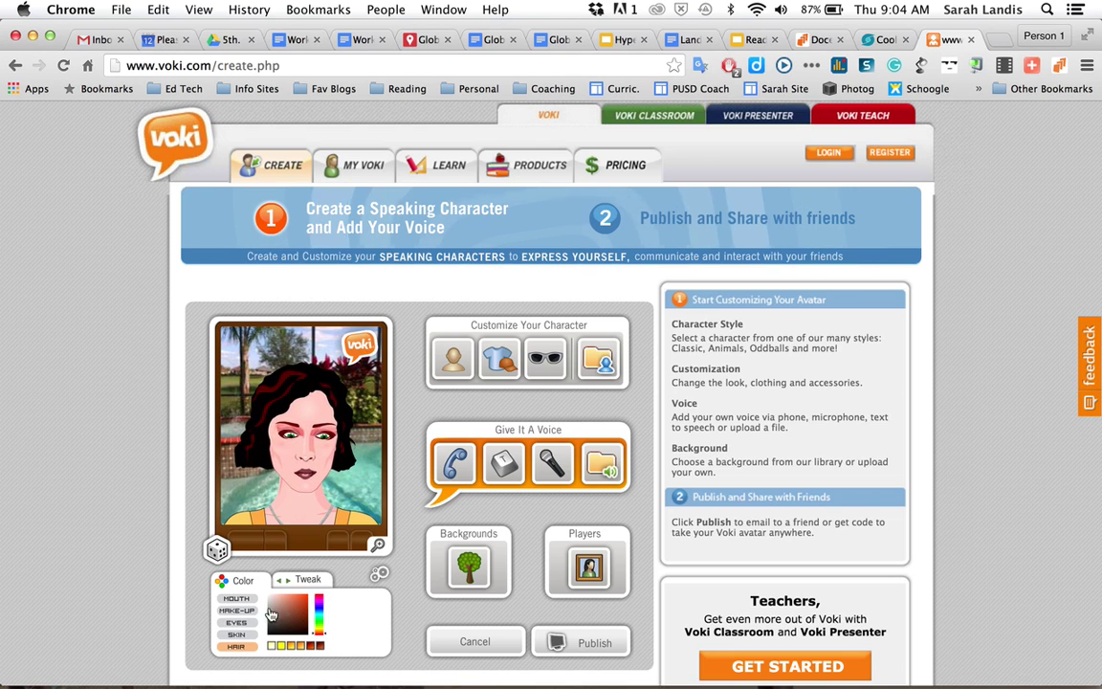
left_click(239, 623)
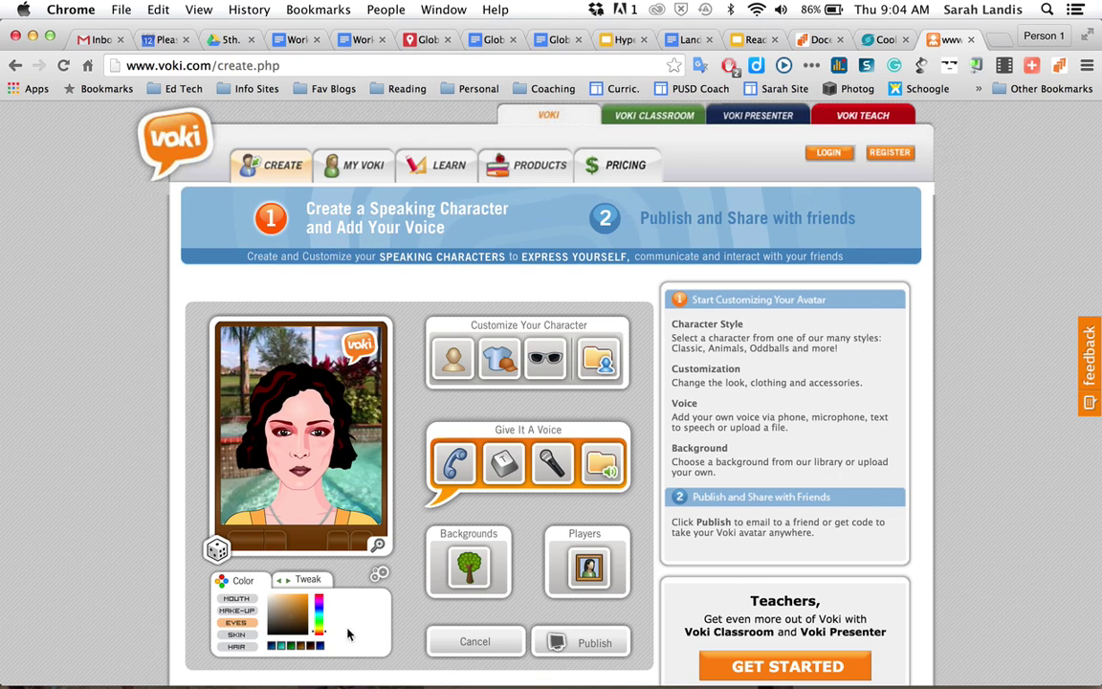
Set the first Outdoors background, a white-fence garden, behind the character.
left_click(472, 591)
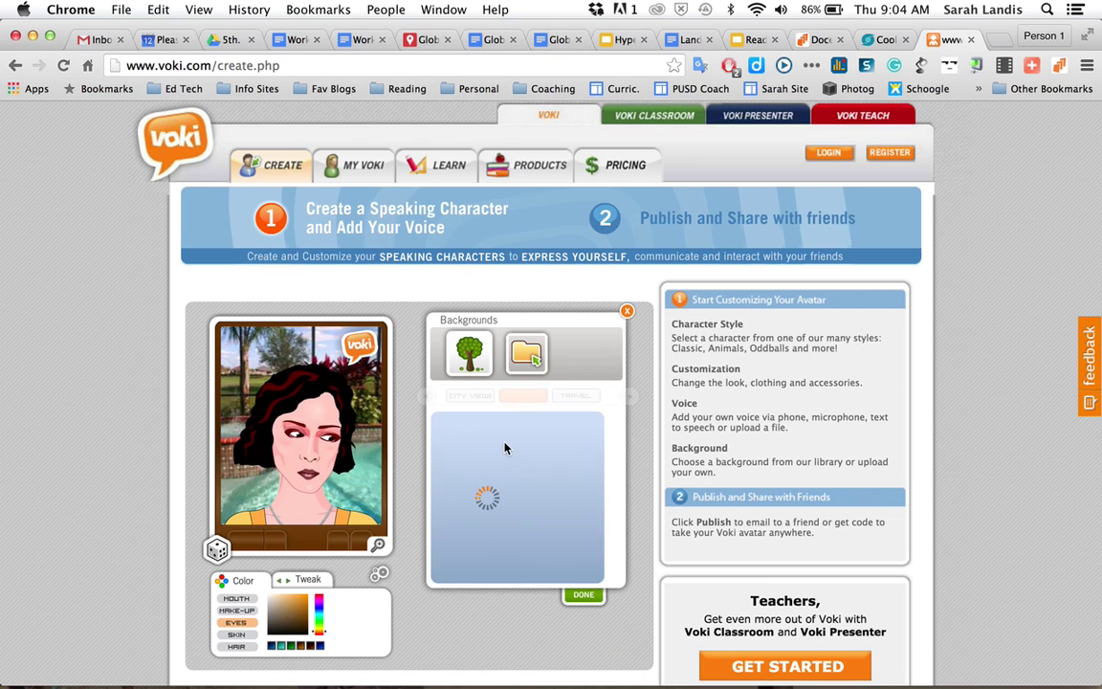
left_click(461, 443)
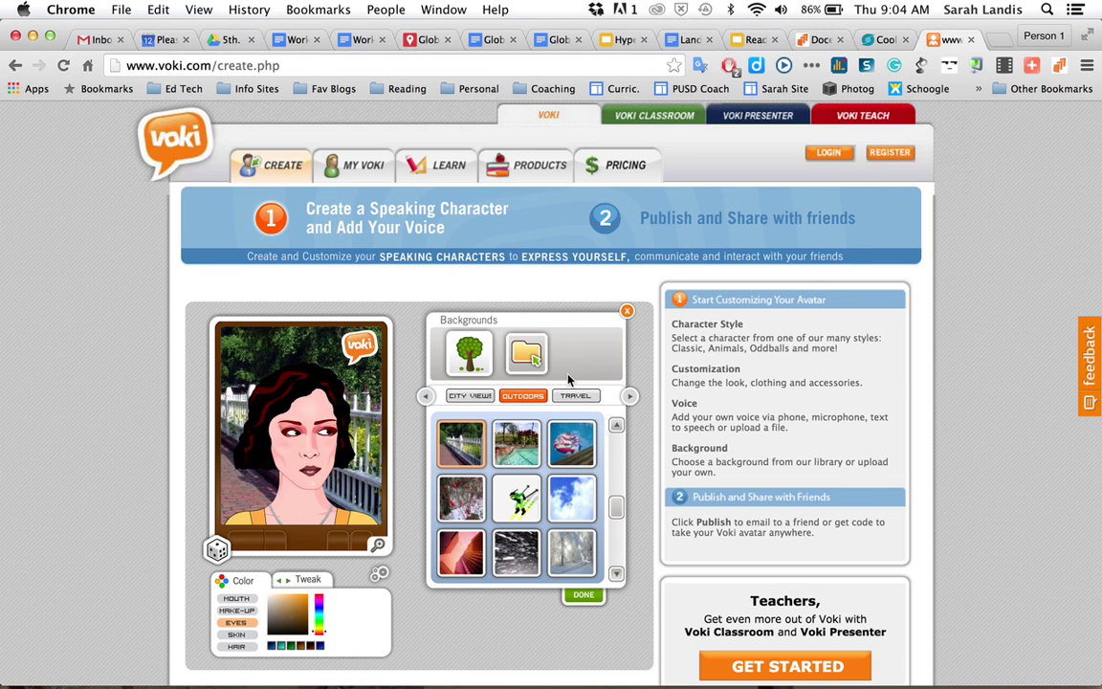
left_click(584, 594)
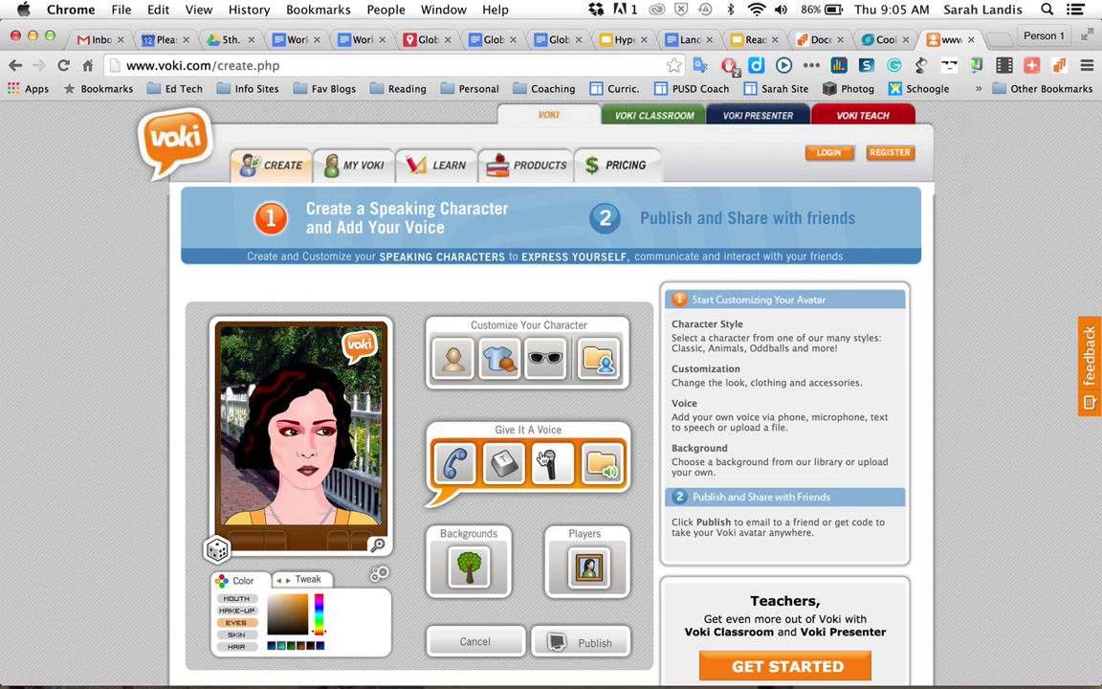
Enter the script 'As a reader I've learned ...' and switch to microphone recording.
left_click(546, 460)
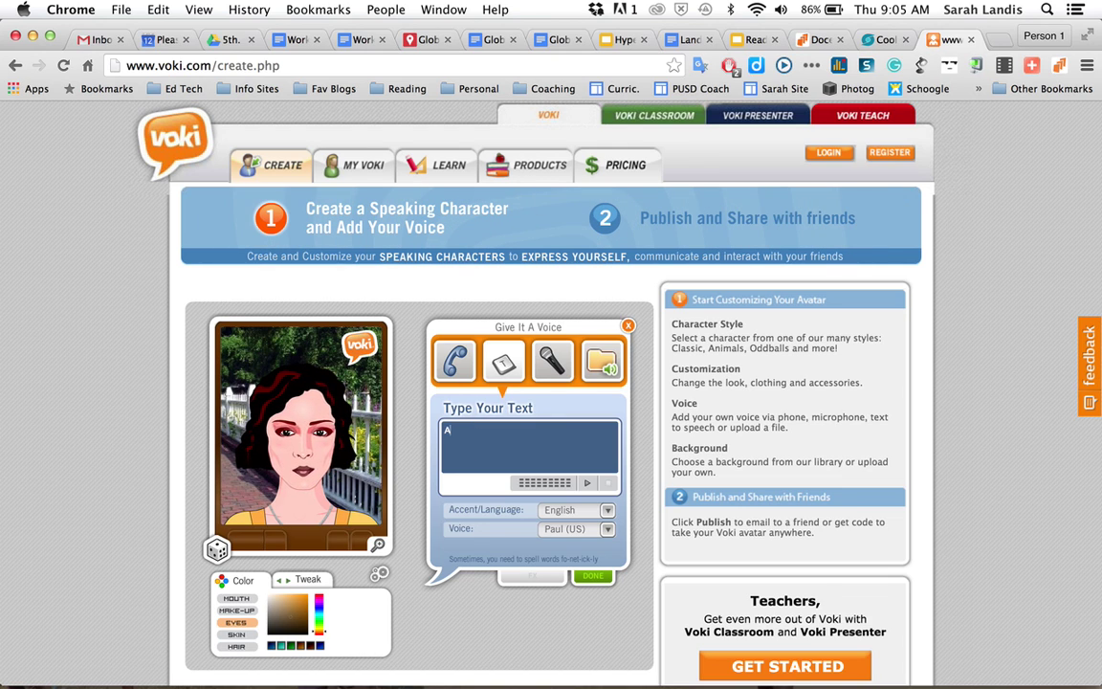
type("As a read")
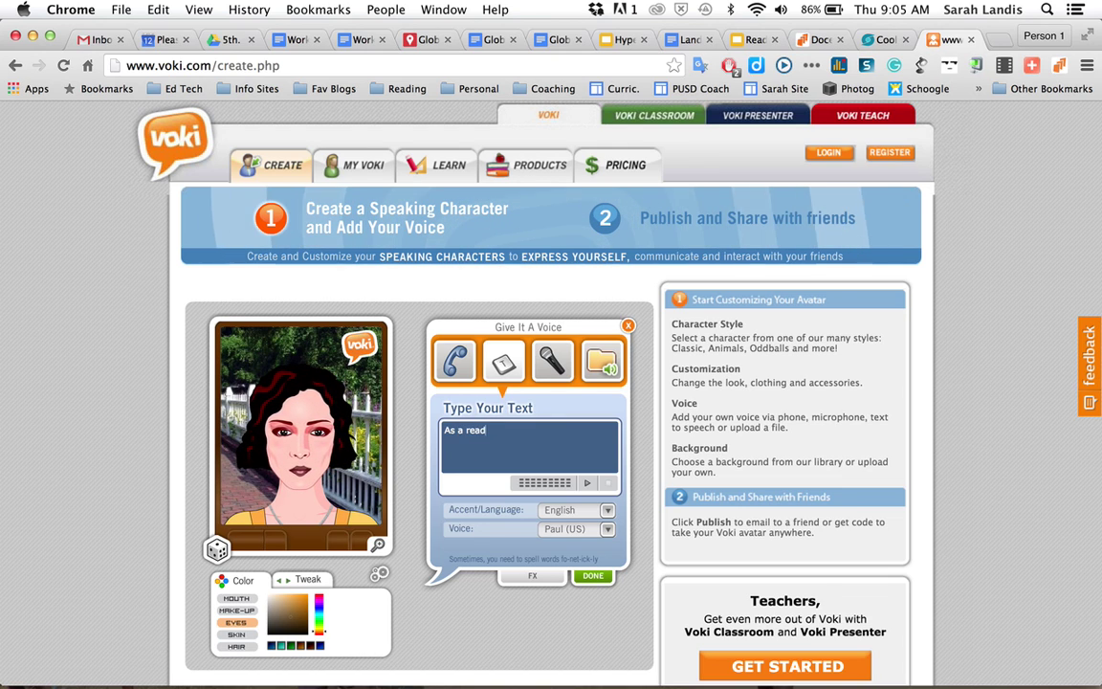
type("er I've learn")
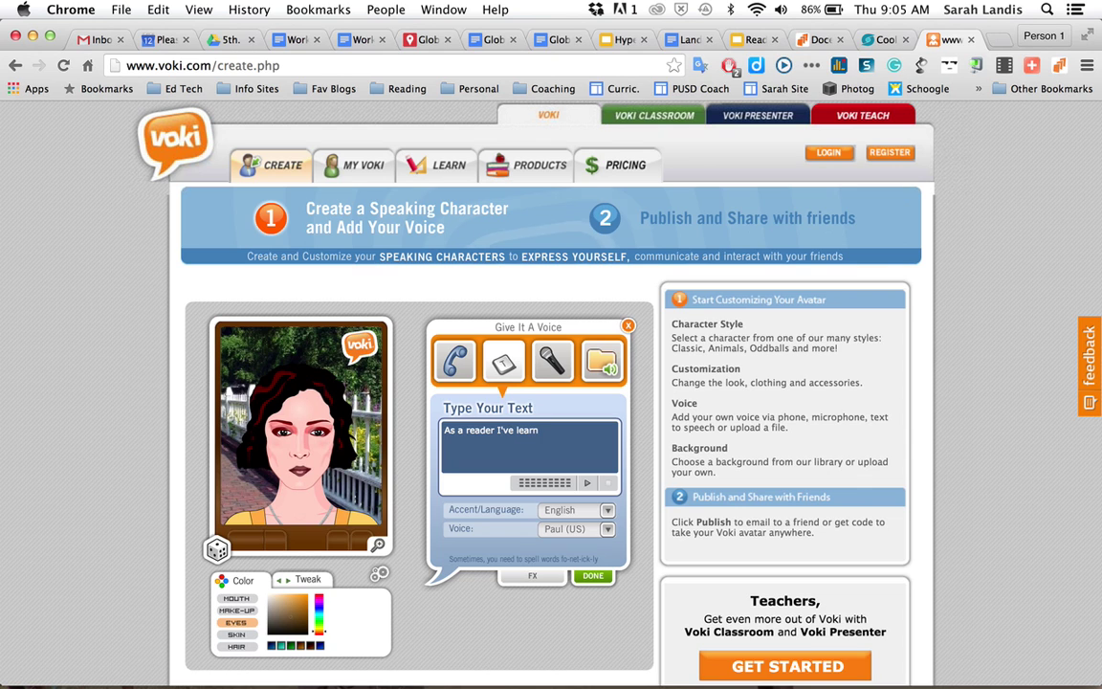
type("ed ...")
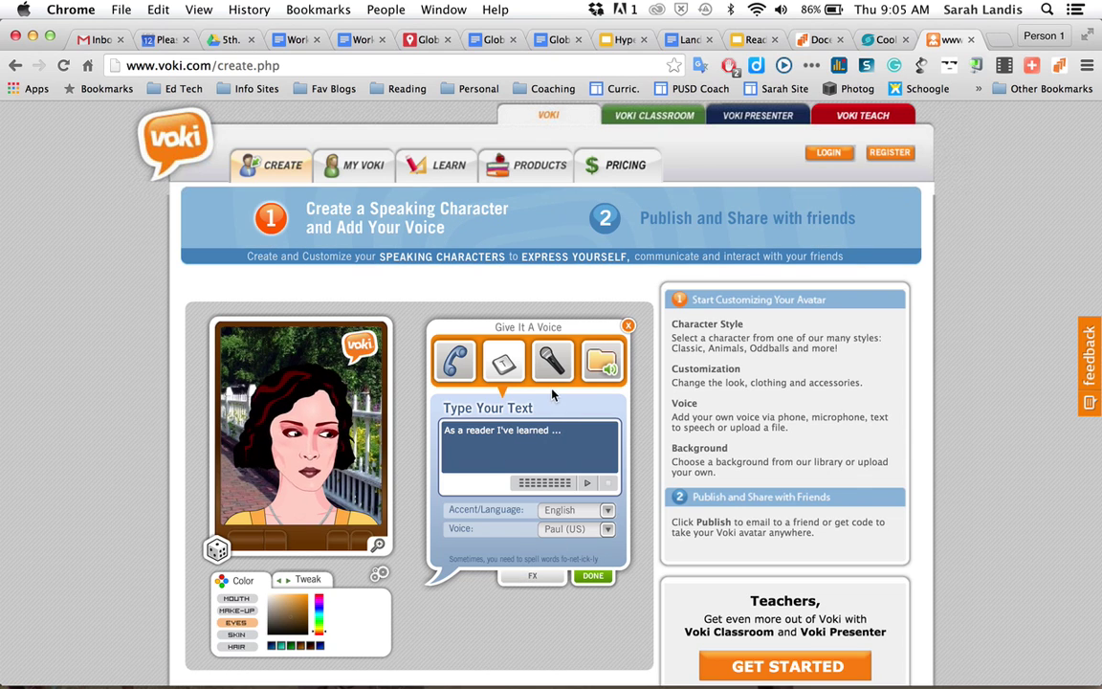
left_click(553, 378)
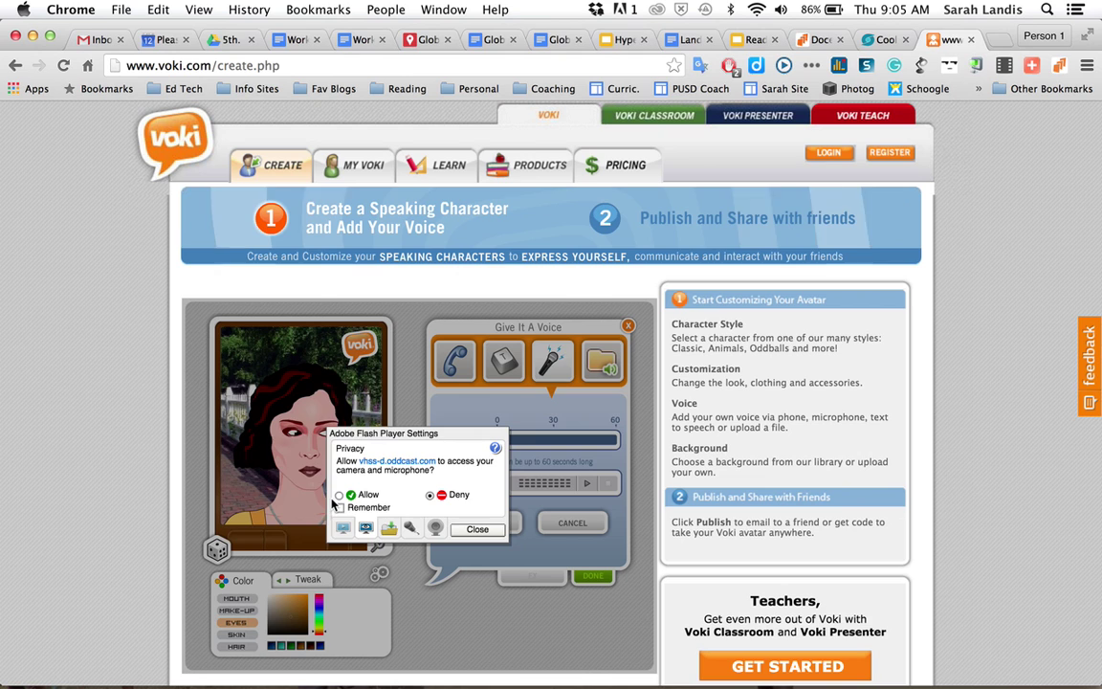
Allow microphone access, record the voice message, play it back, and save it.
left_click(471, 531)
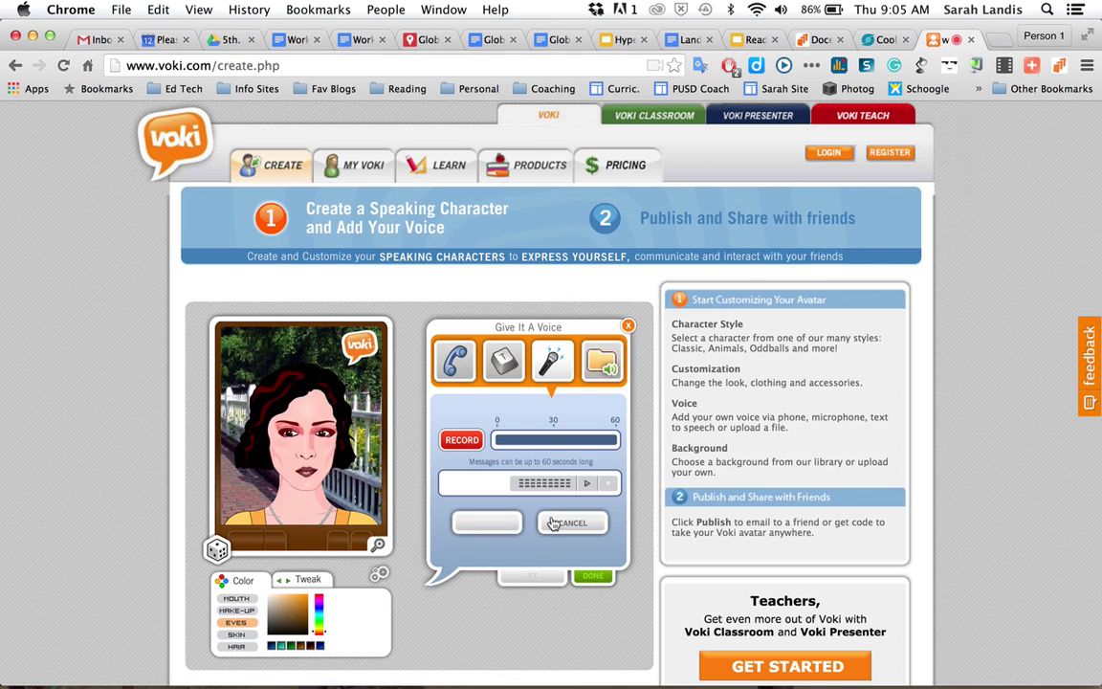
left_click(464, 440)
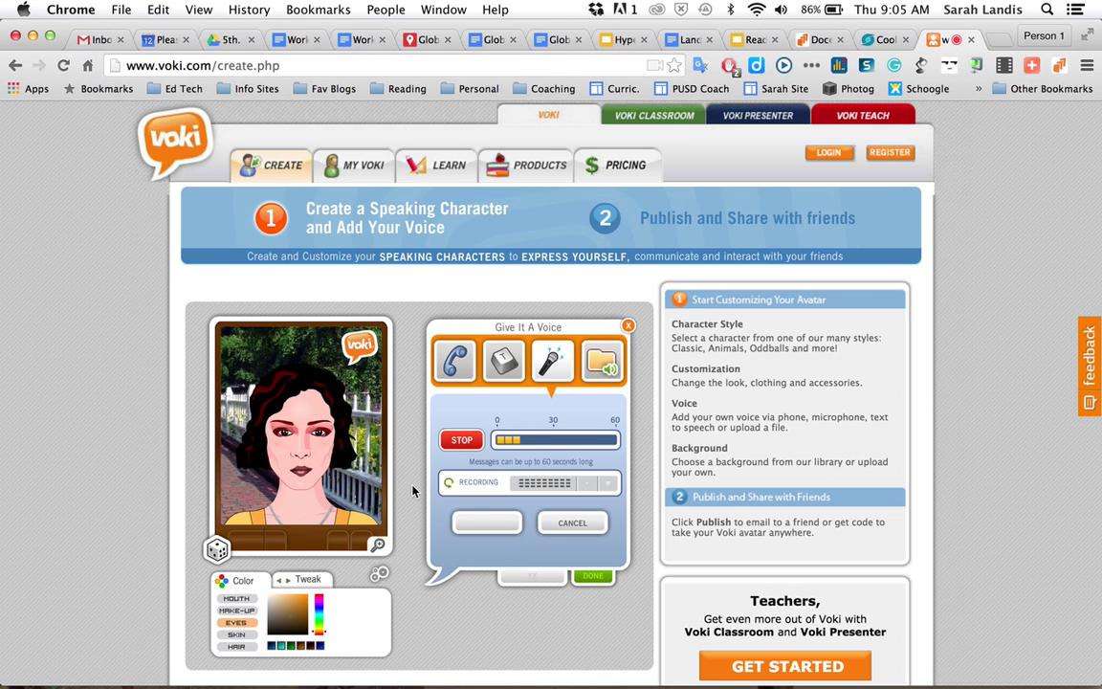
left_click(462, 442)
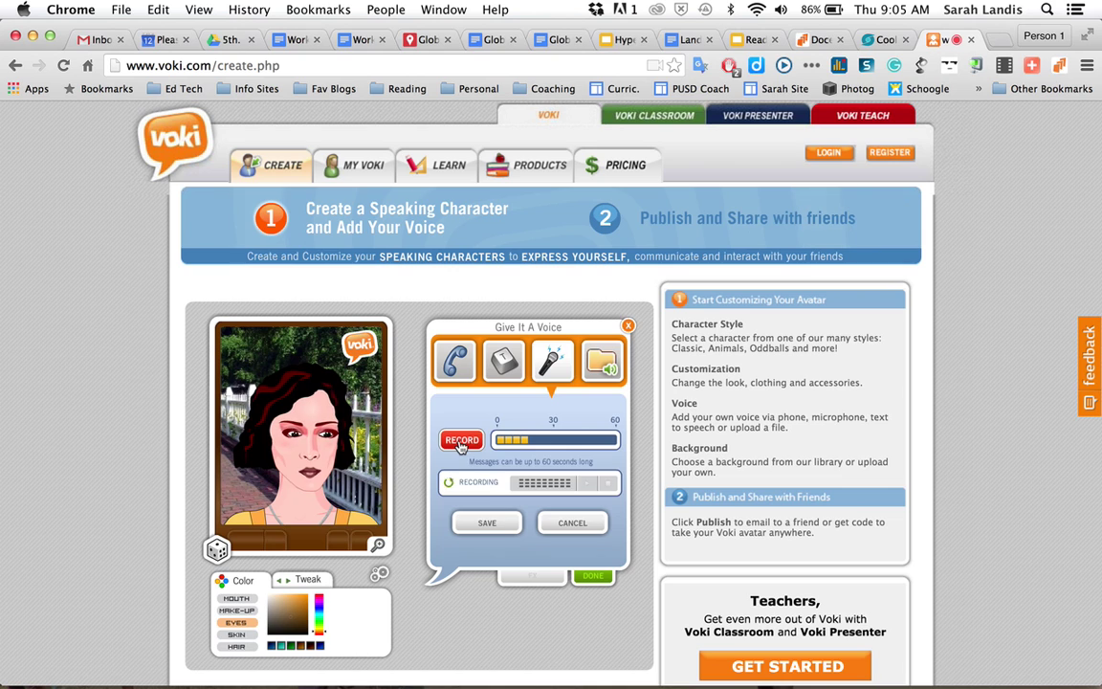
left_click(610, 485)
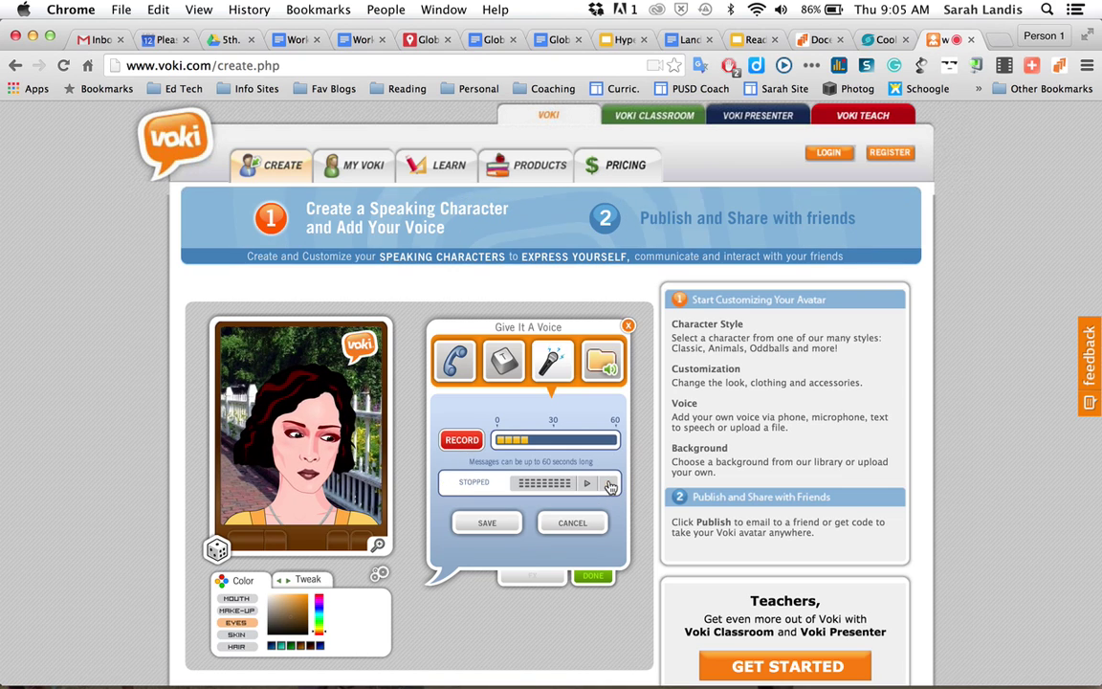
left_click(487, 525)
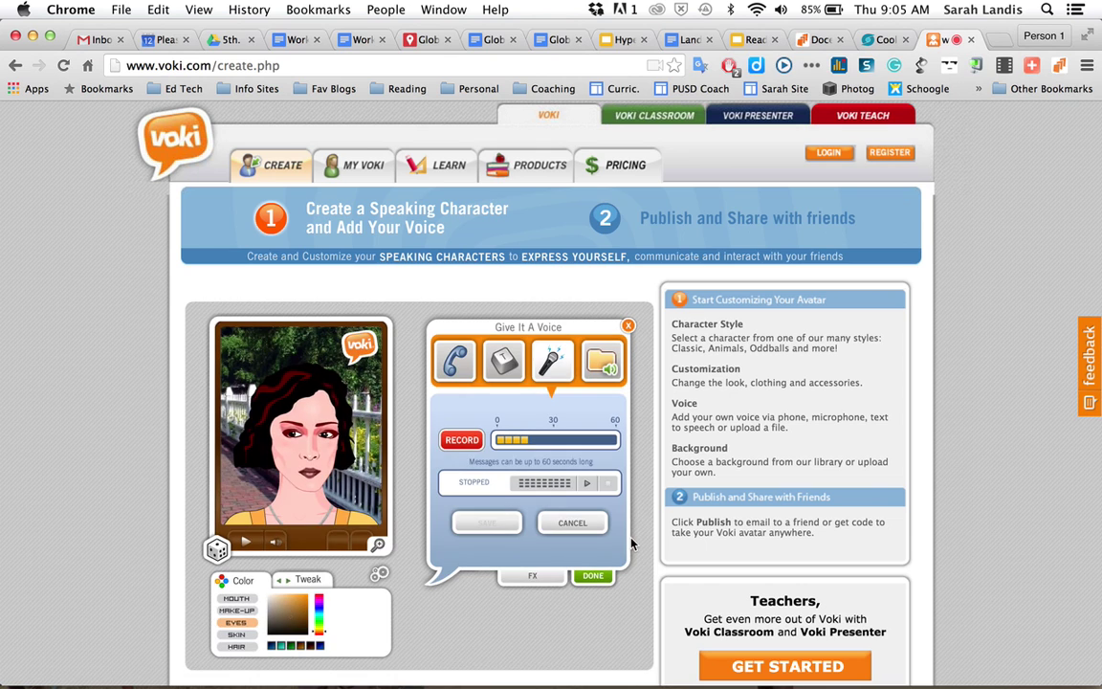
Close the voice panel, publish the character, and save the scene titled 'Reading'.
left_click(595, 576)
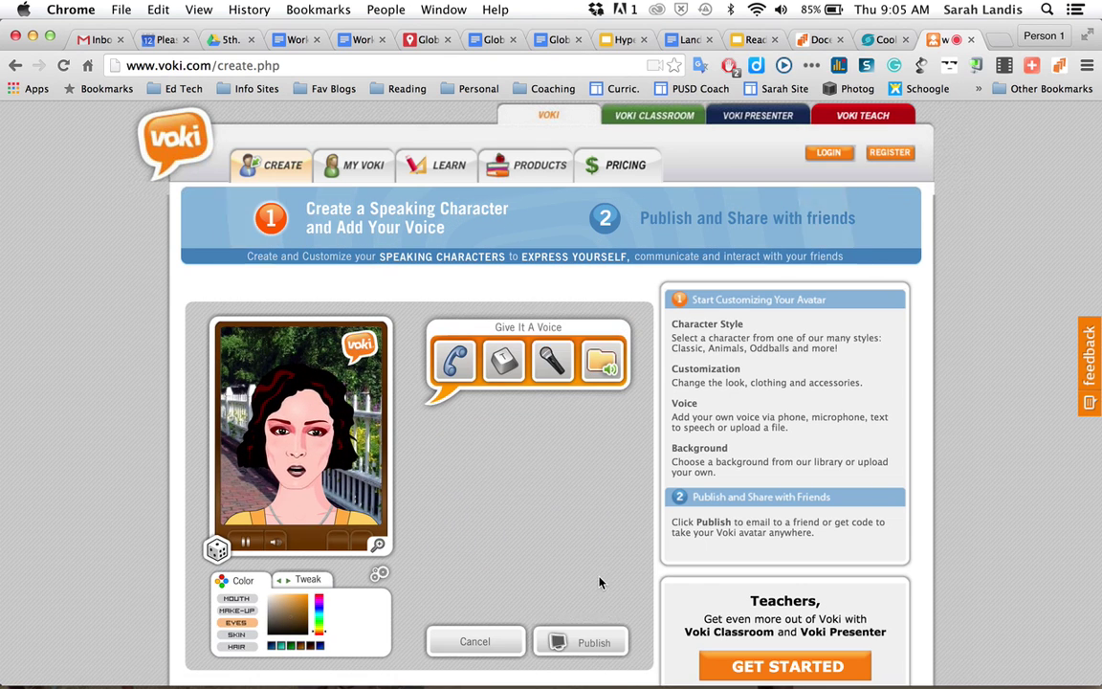
left_click(579, 641)
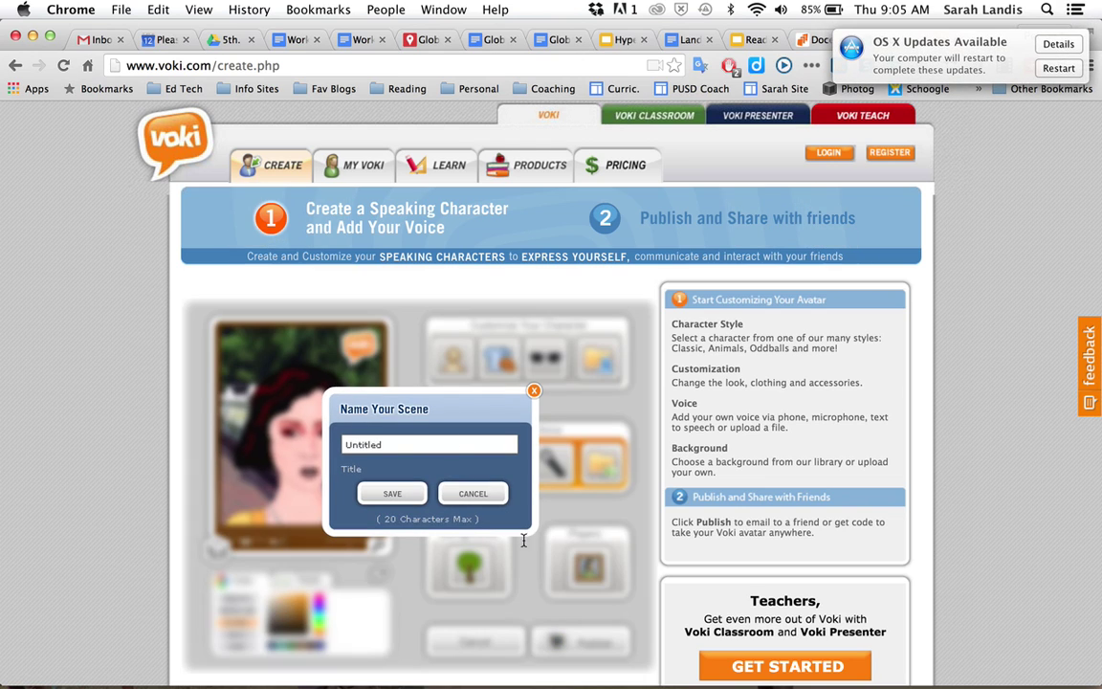
key("XF86AudioMute")
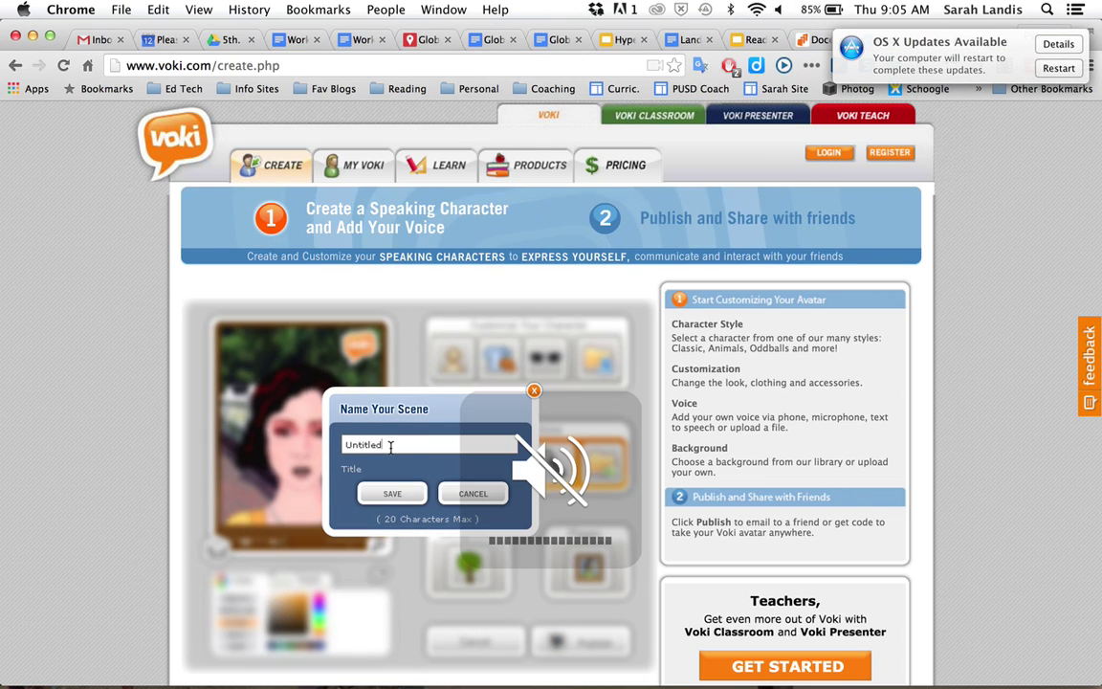
left_click(393, 444)
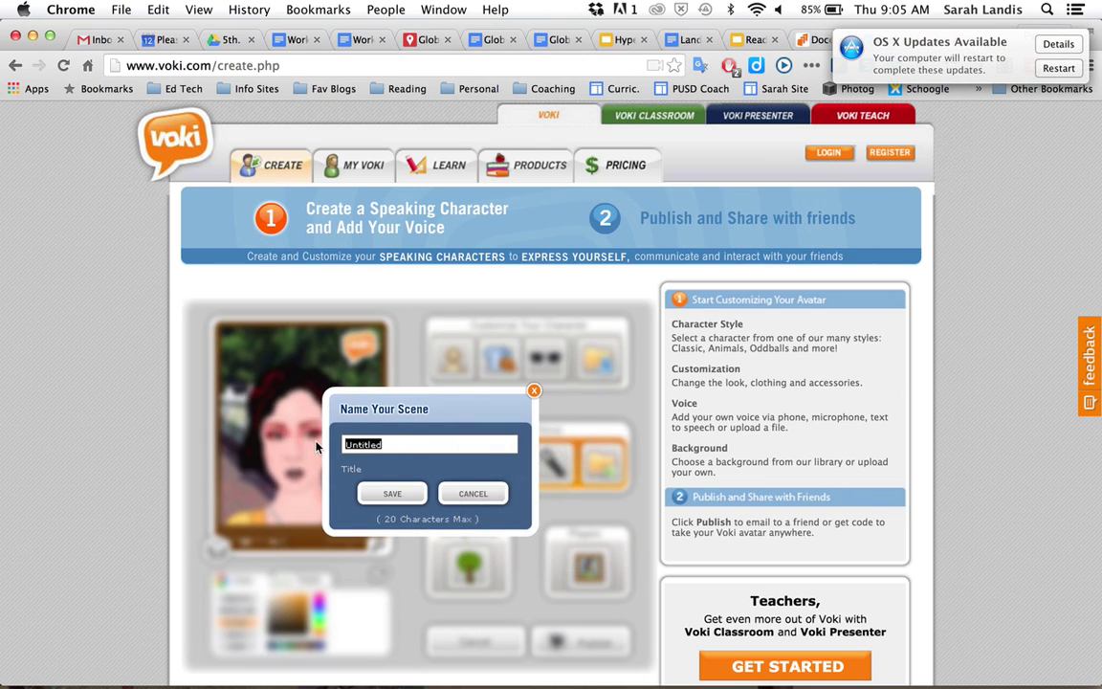
left_click(400, 493)
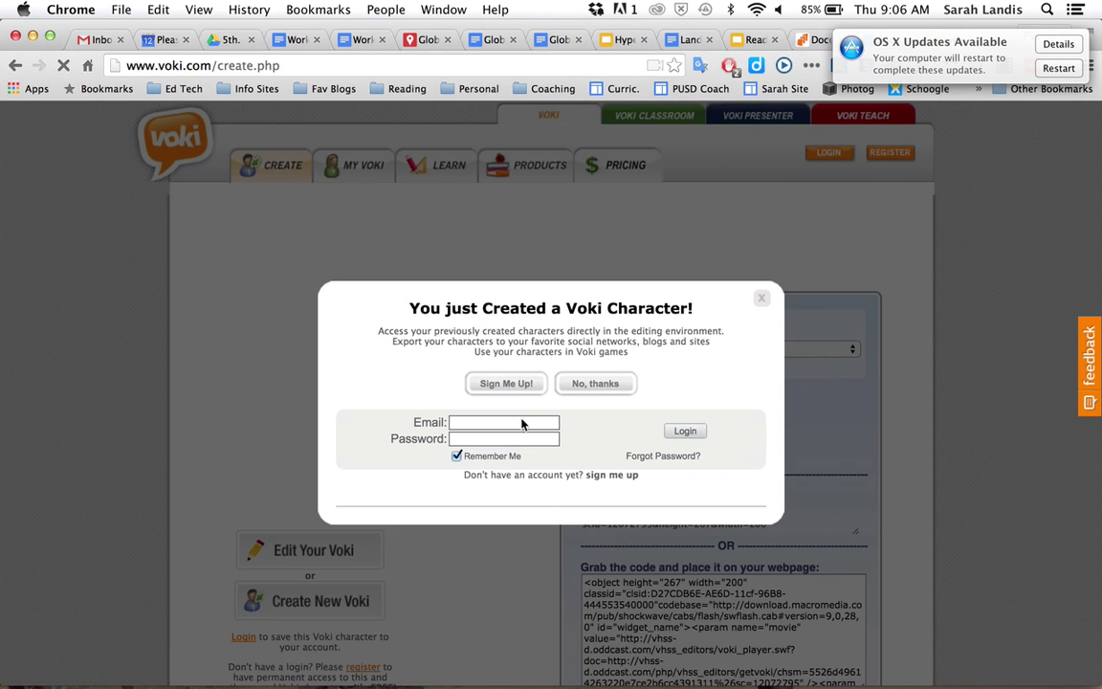
Dismiss the sign-up prompt, select the Voki permalink, and go to the Reading Reflection HyperDoc.
left_click(762, 298)
scroll(626, 488, "down", 6)
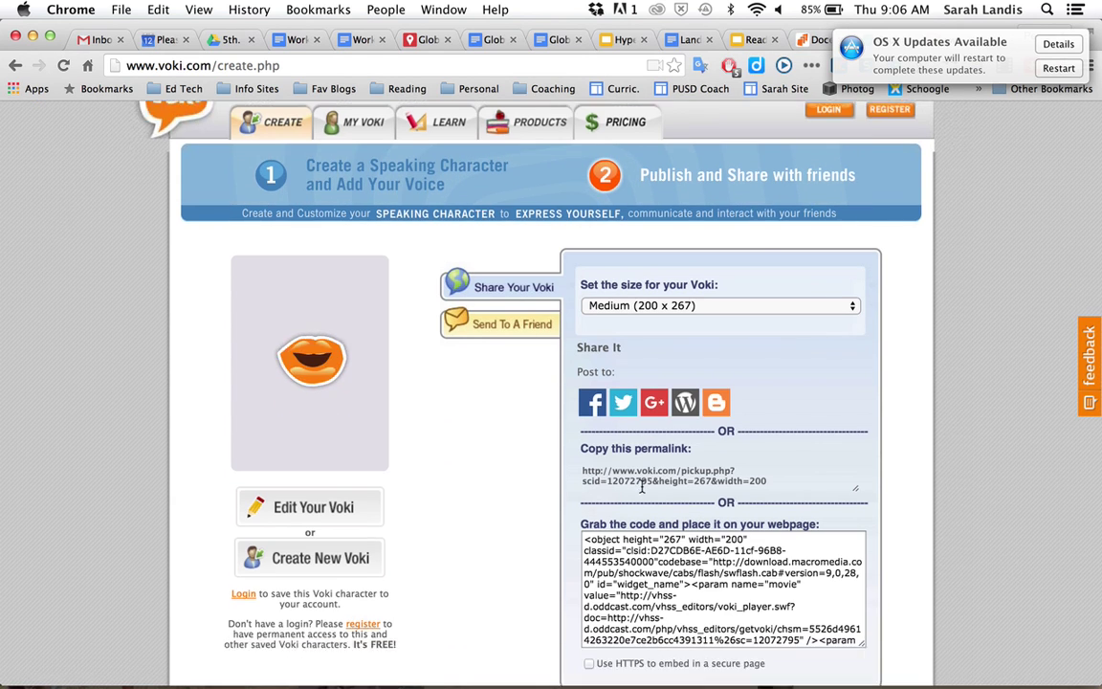
scroll(643, 517, "up", 6)
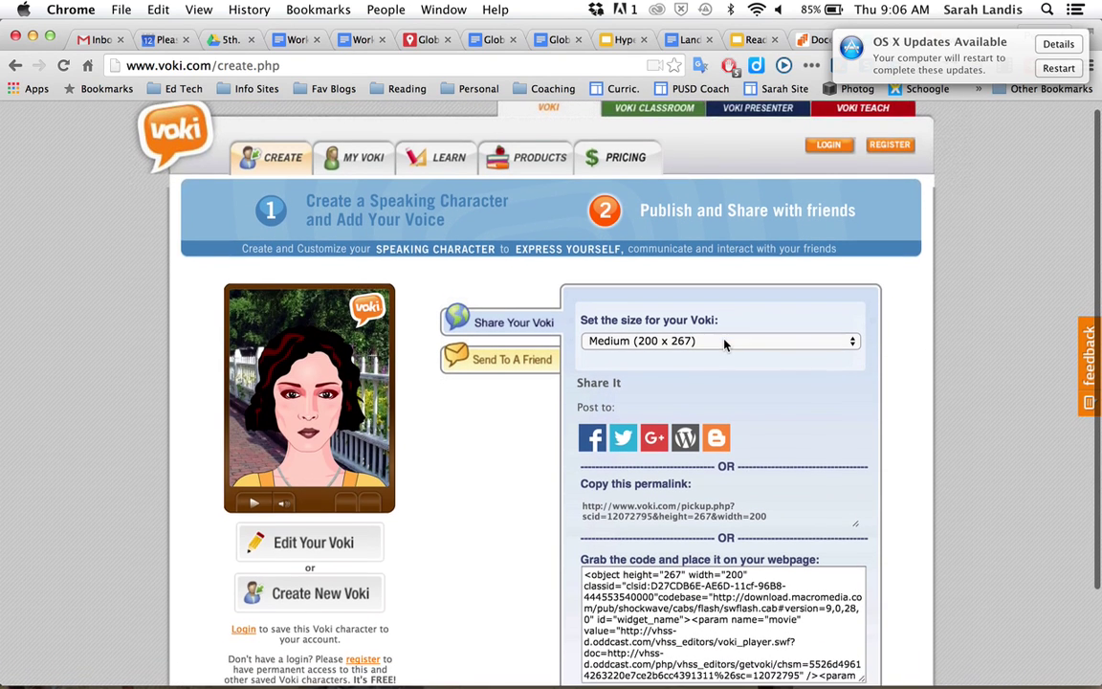
scroll(724, 346, "down", 4)
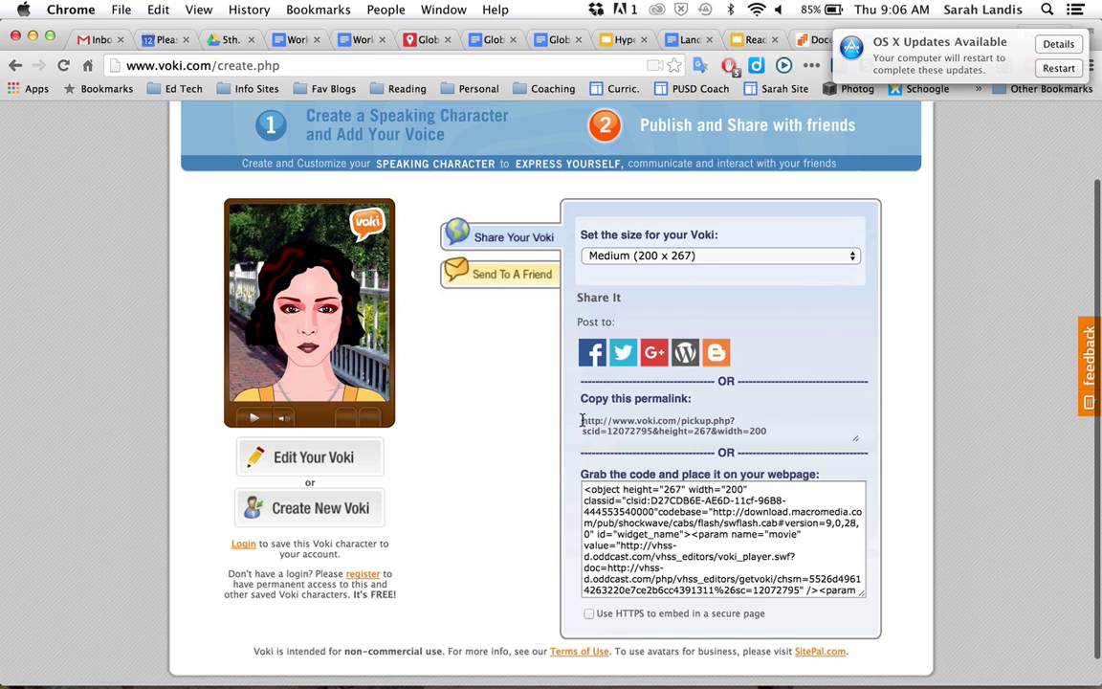
left_click_drag(585, 421, 777, 436)
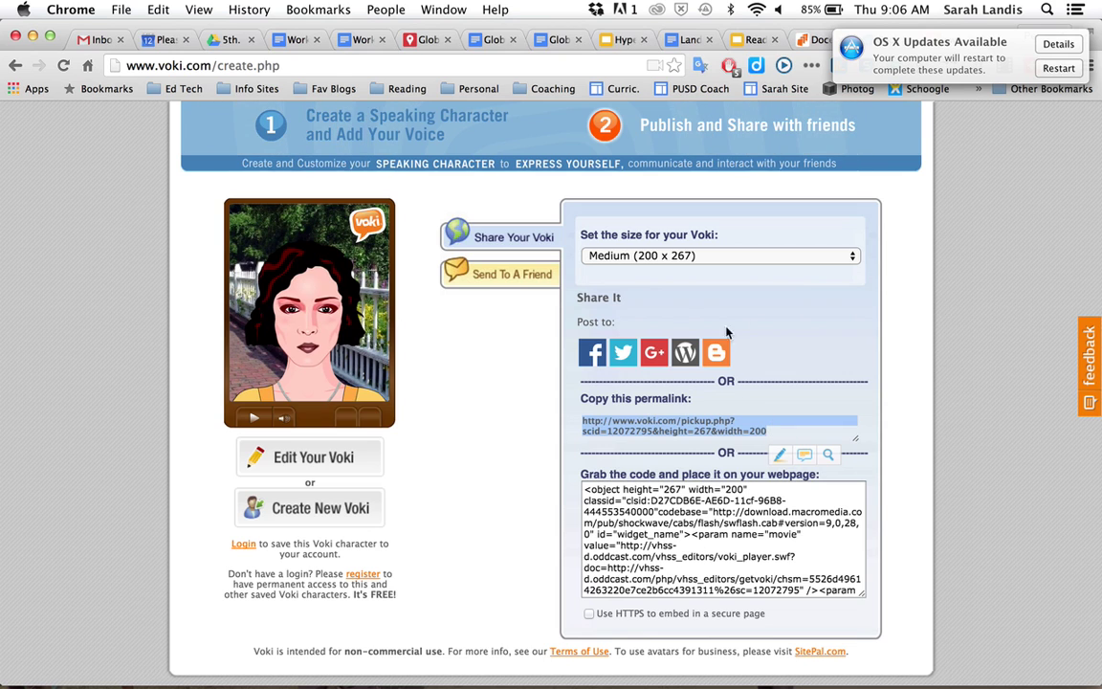
left_click(752, 40)
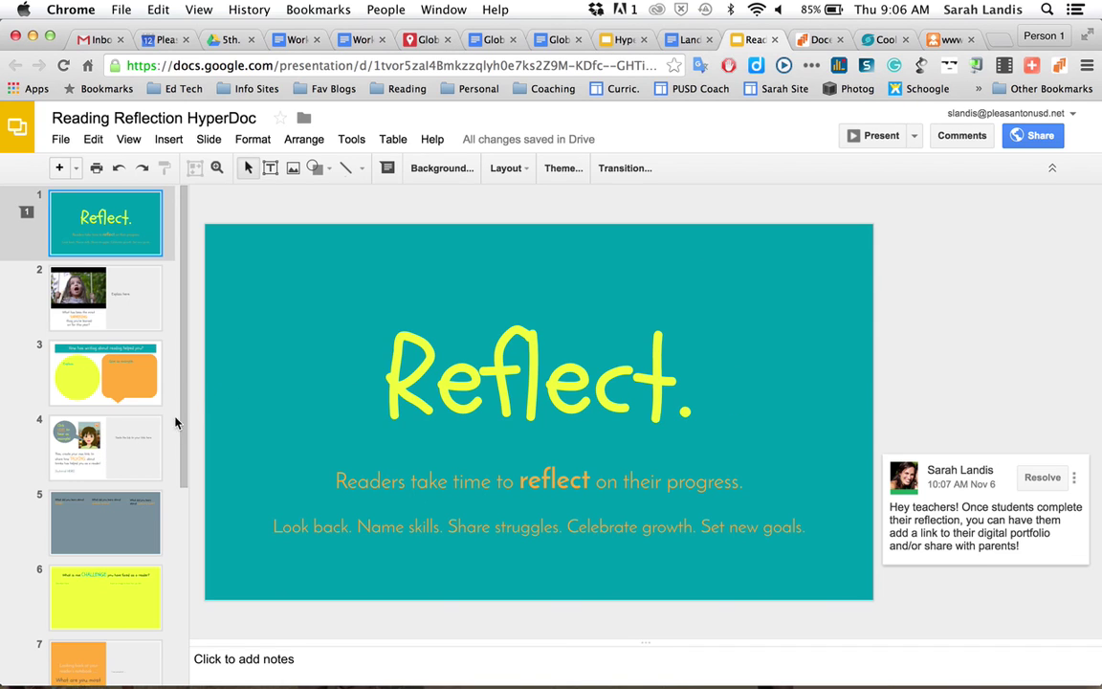
Add a 'My Voki' line to slide 4's Voki text box, linked to the pasted permalink.
left_click(138, 451)
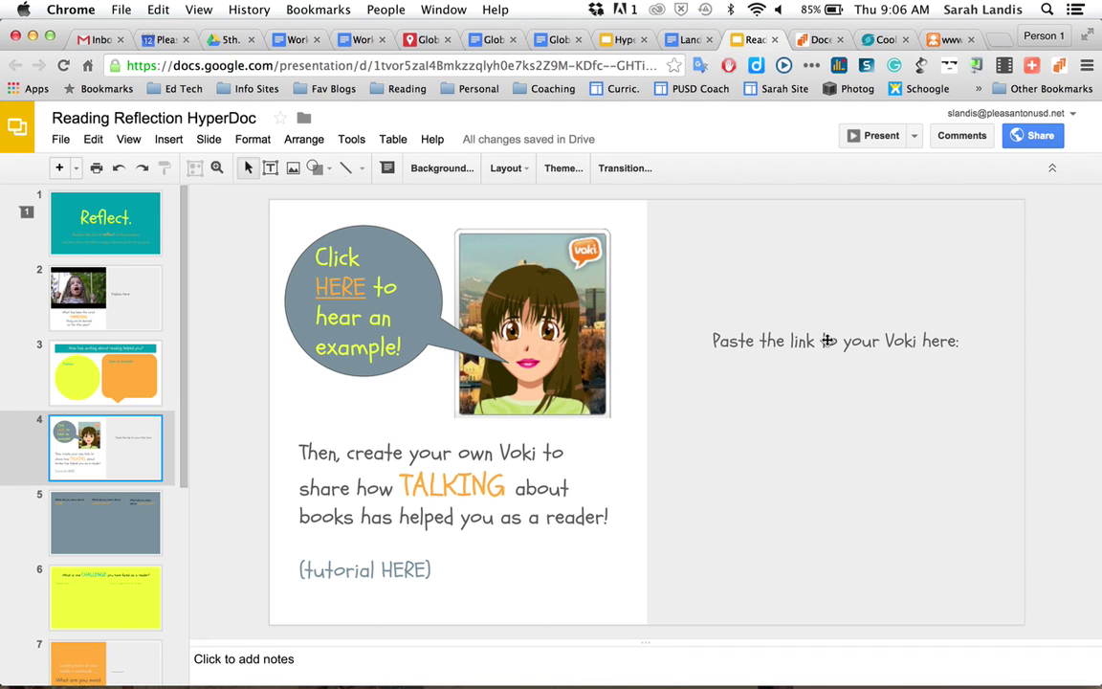
left_click(792, 342)
key("Return")
key("Return")
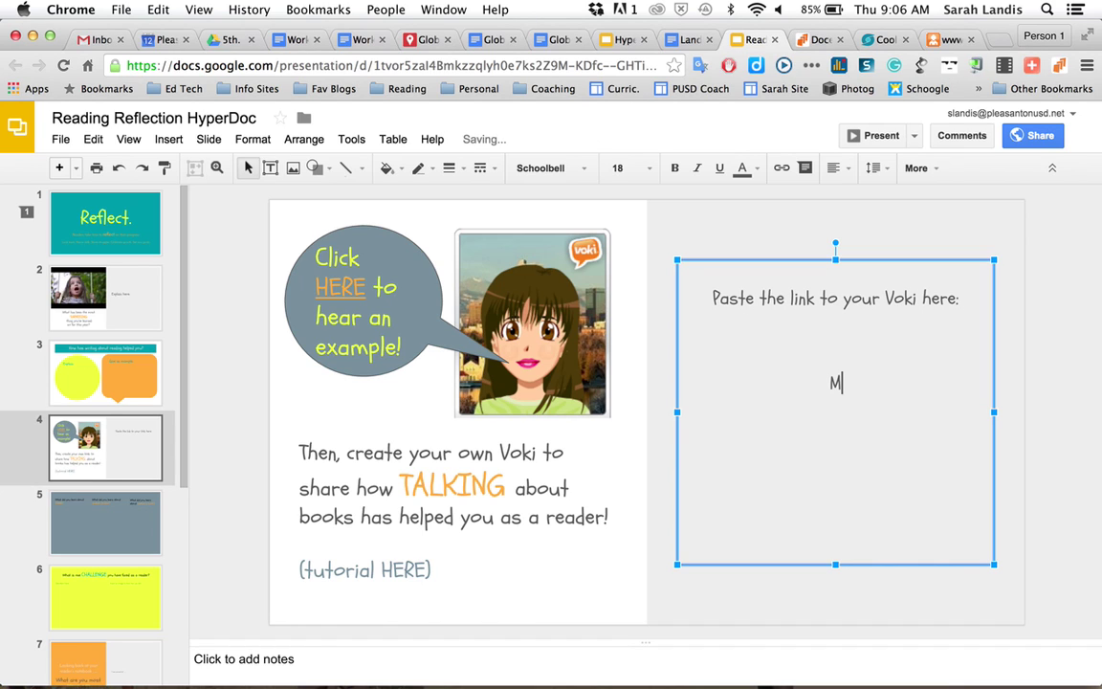
left_click_drag(810, 382, 864, 383)
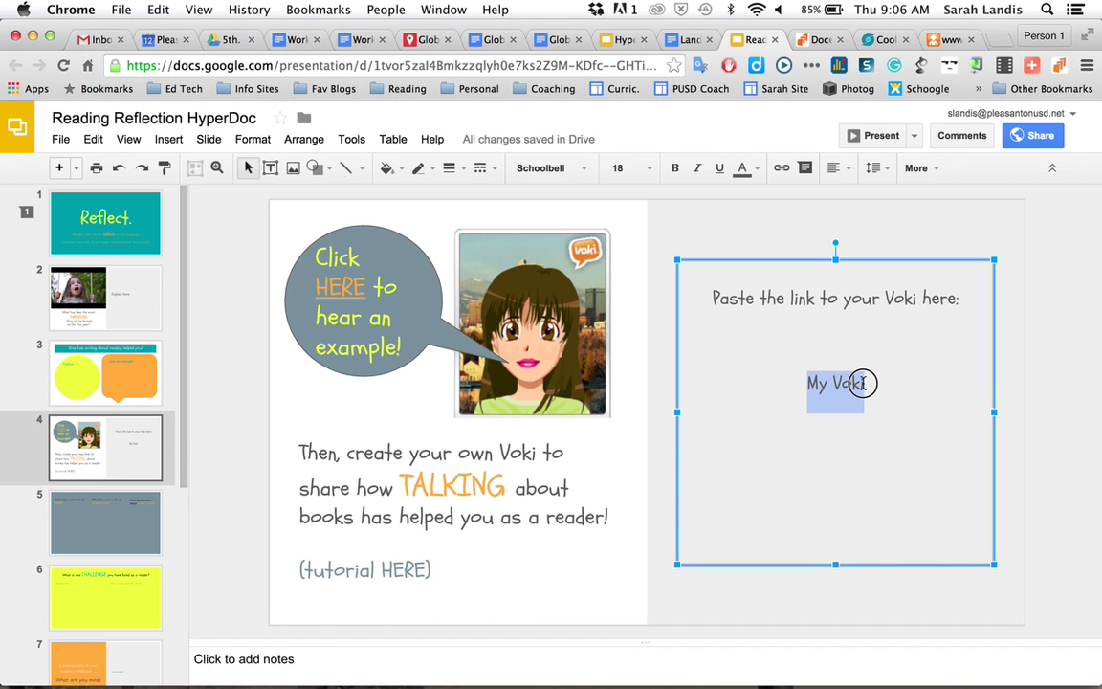
left_click(780, 168)
key("super+v")
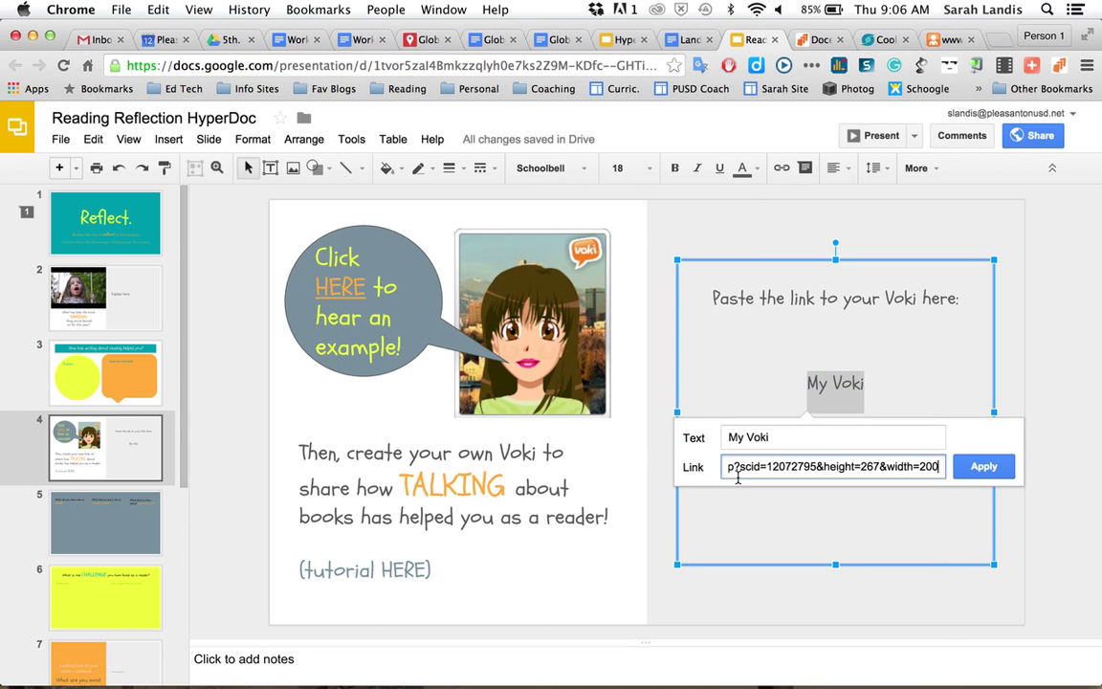
left_click(986, 467)
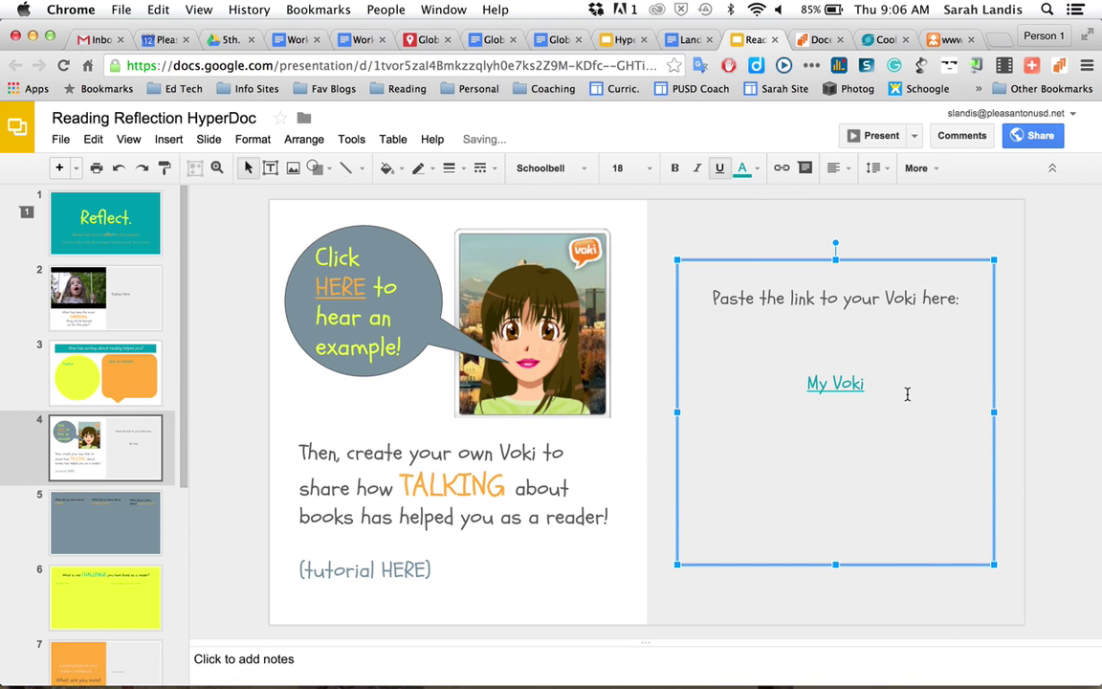
left_click(946, 39)
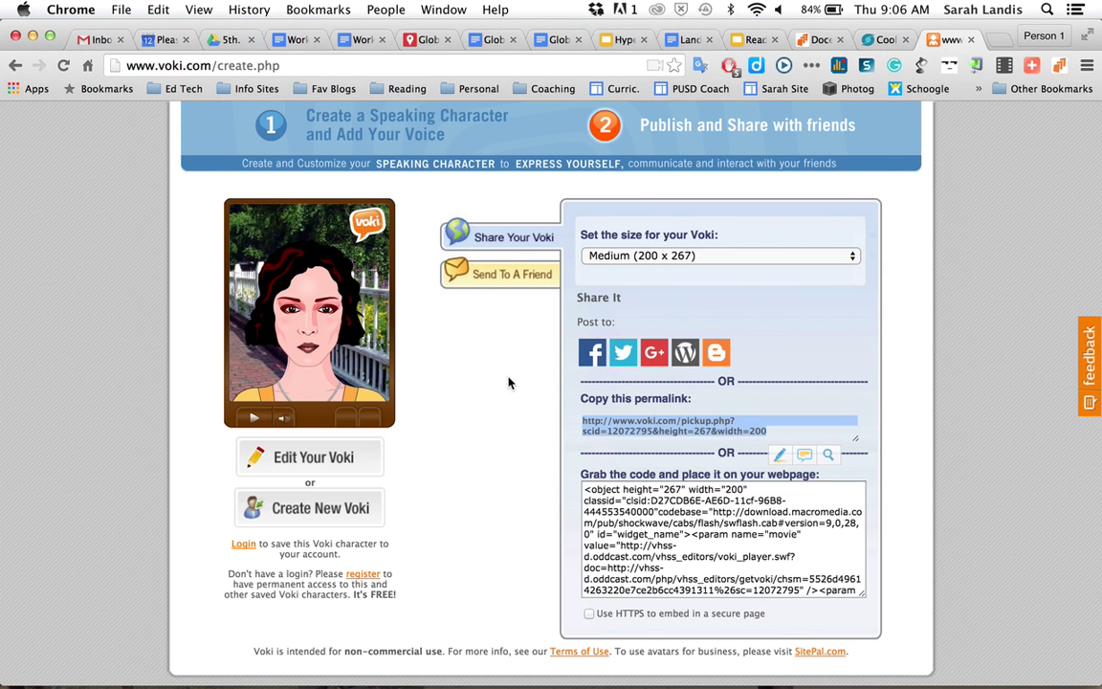
scroll(445, 469, "down", 2)
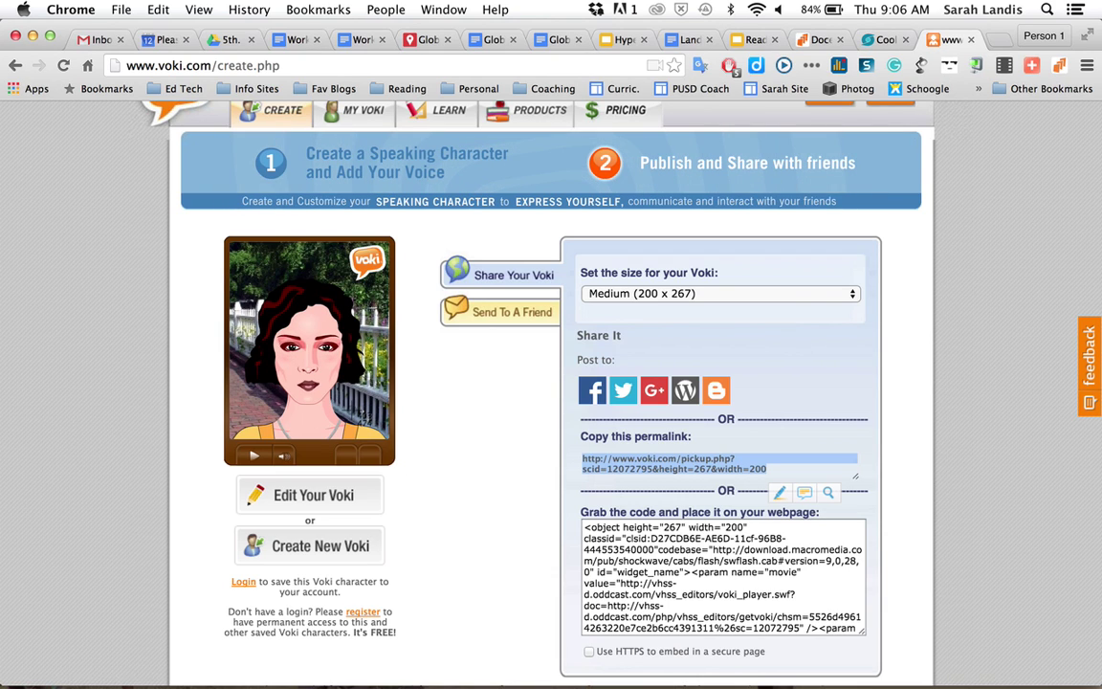
left_click_drag(222, 236, 396, 449)
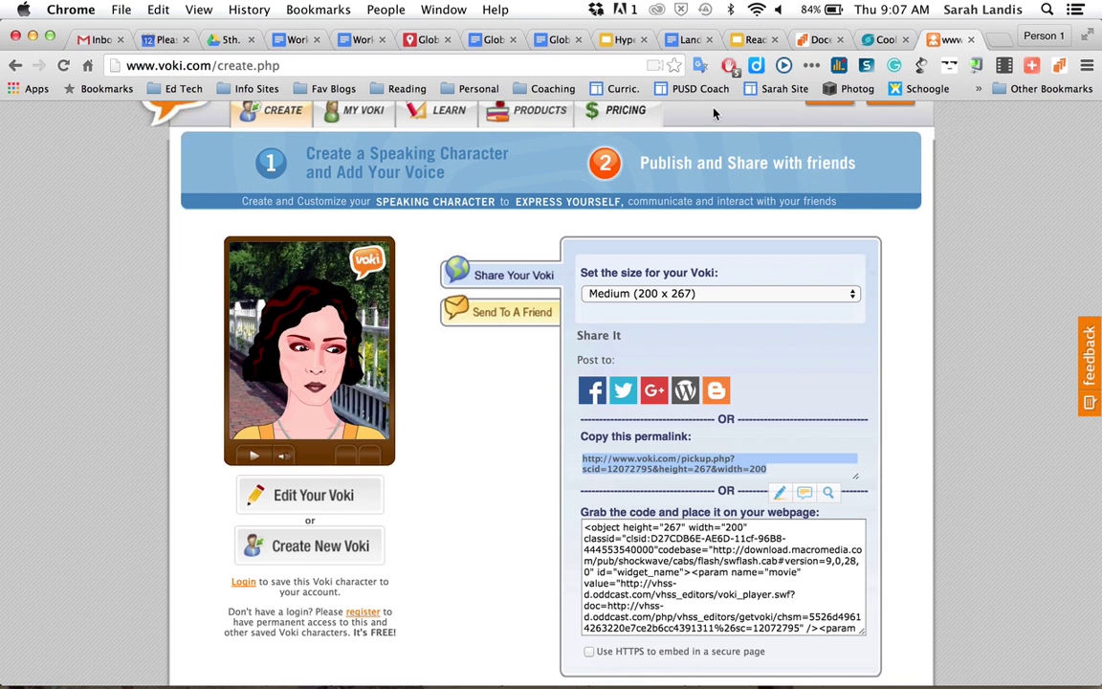
scroll(501, 488, "down", 2)
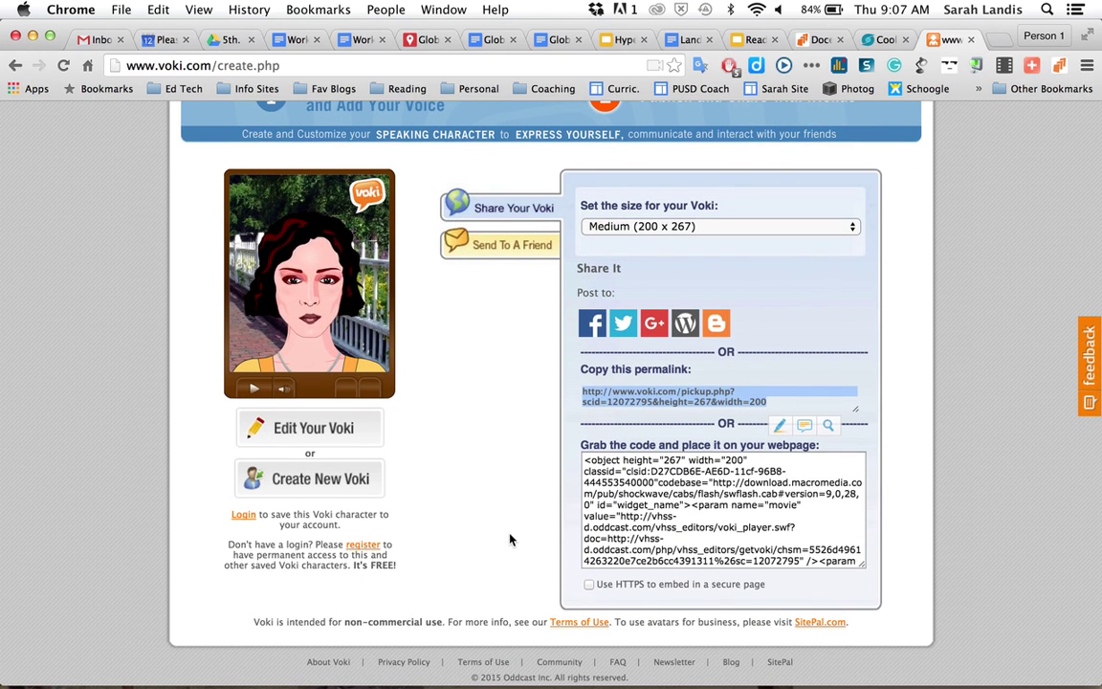
scroll(512, 537, "up", 3)
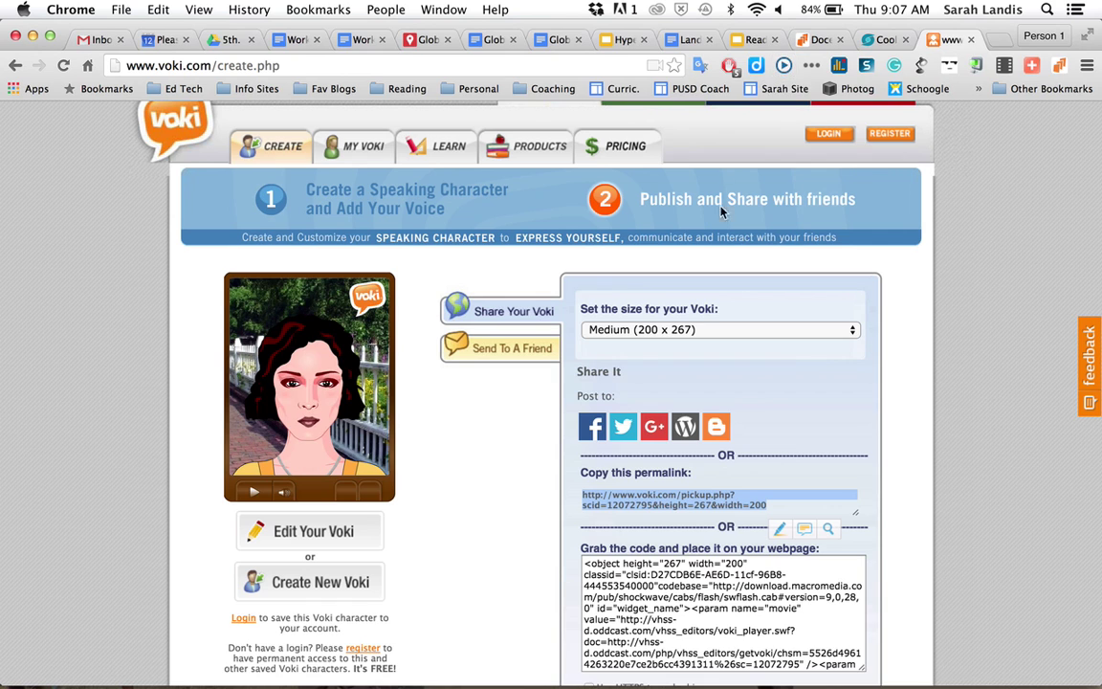